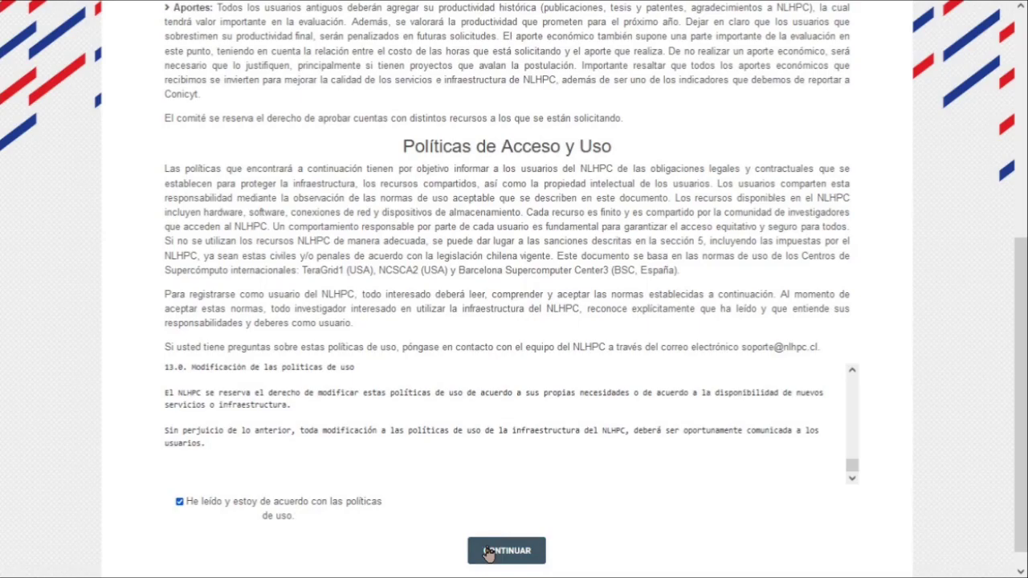
Continue to the Datos Generales step and set the request type to Iniciación
{"action": "left_click", "coordinate": [488, 551]}
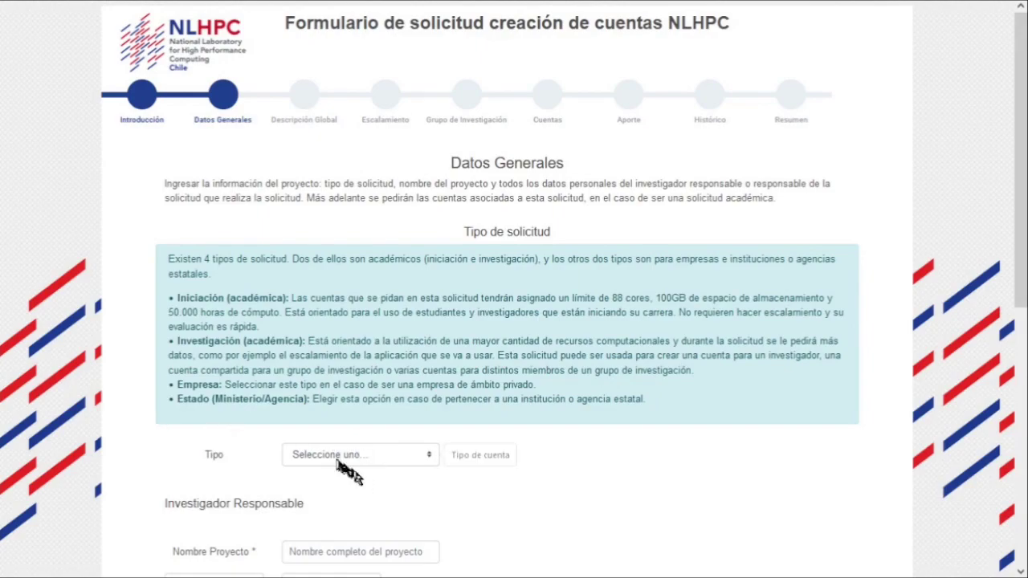
{"action": "left_click", "coordinate": [338, 456]}
{"action": "left_click", "coordinate": [320, 494]}
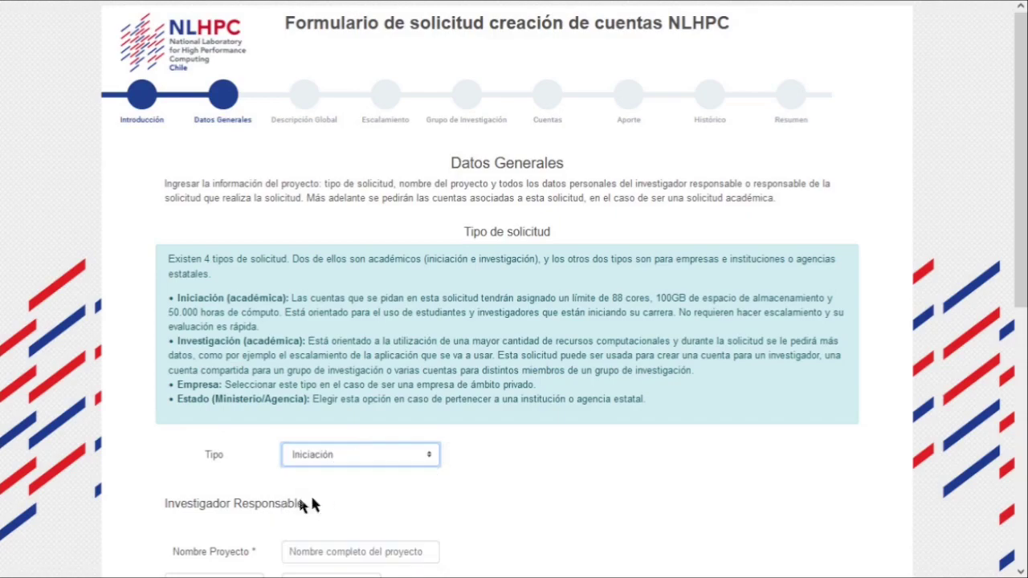
Enter 'Proyecto. Iniciación' as the project name
{"action": "scroll", "coordinate": [135, 481], "scroll_direction": "down", "scroll_amount": 5}
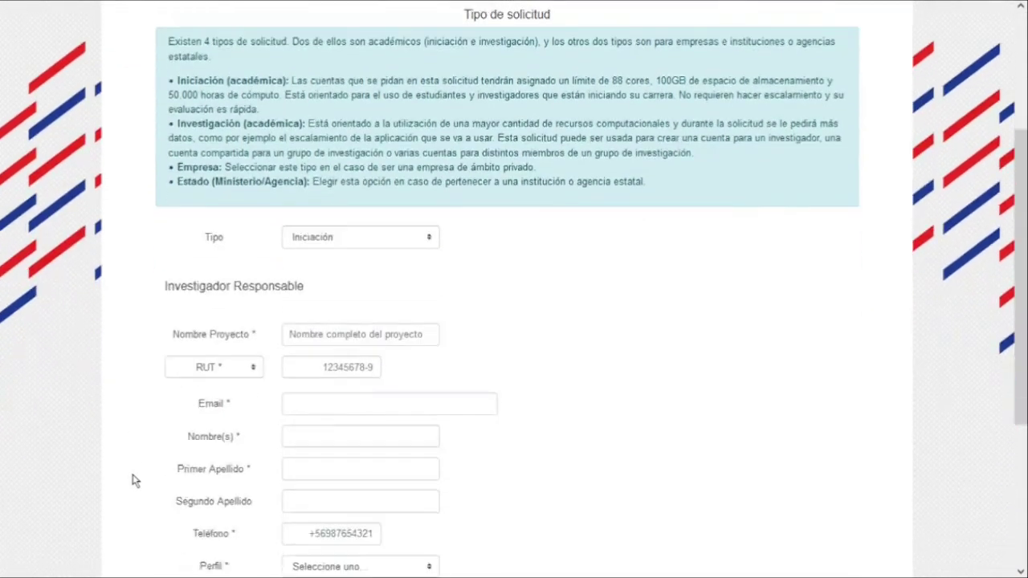
{"action": "scroll", "coordinate": [135, 480], "scroll_direction": "down", "scroll_amount": 1}
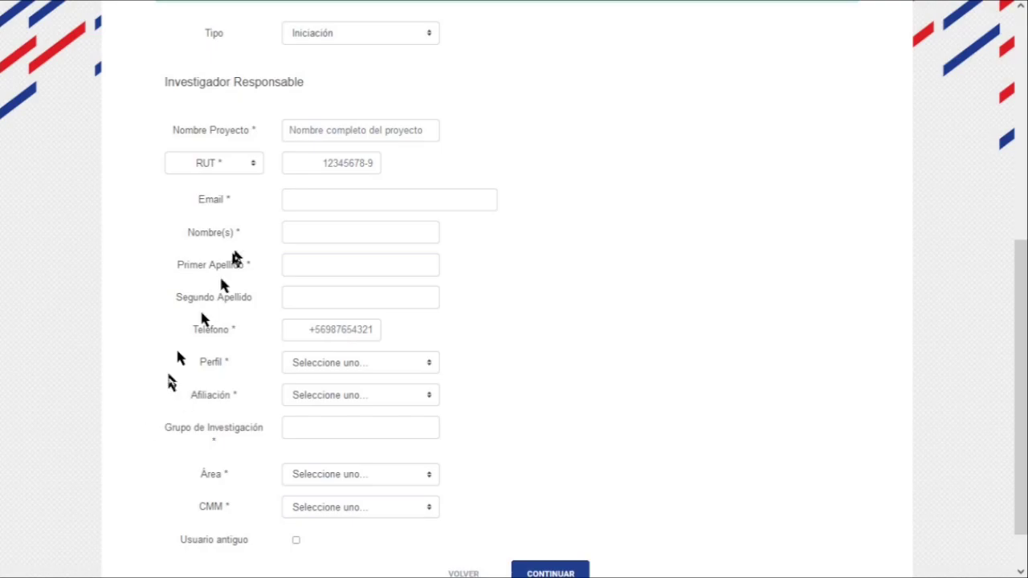
{"action": "left_click", "coordinate": [313, 127]}
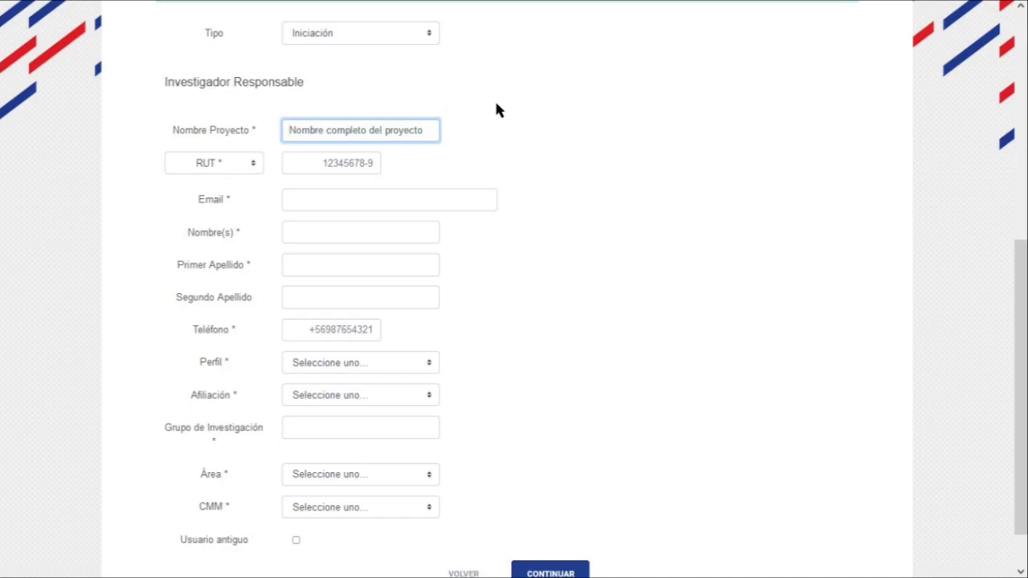
{"action": "type", "text": "Proyecto"}
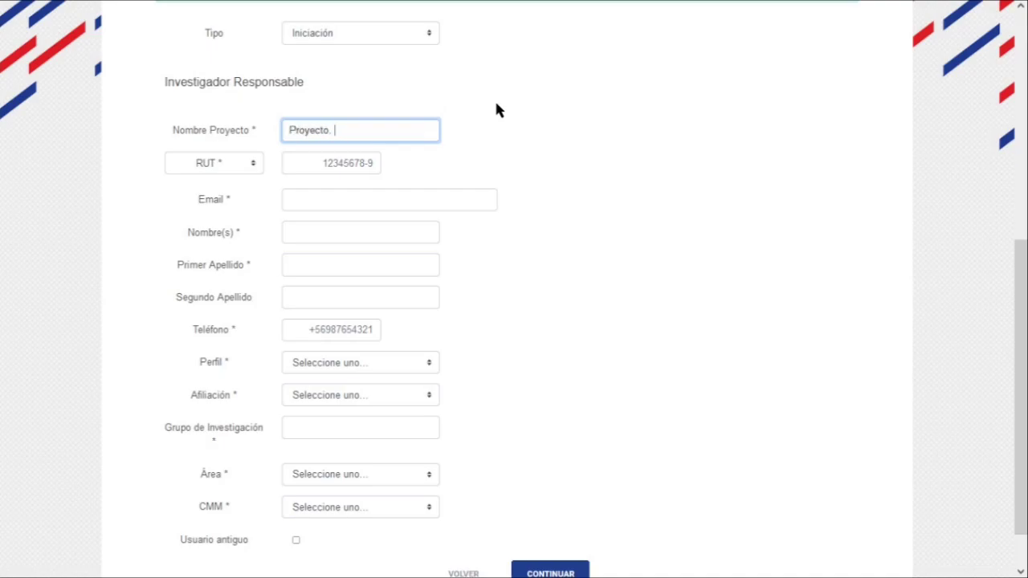
{"action": "type", "text": ". Iniciación"}
{"action": "key", "text": "Tab"}
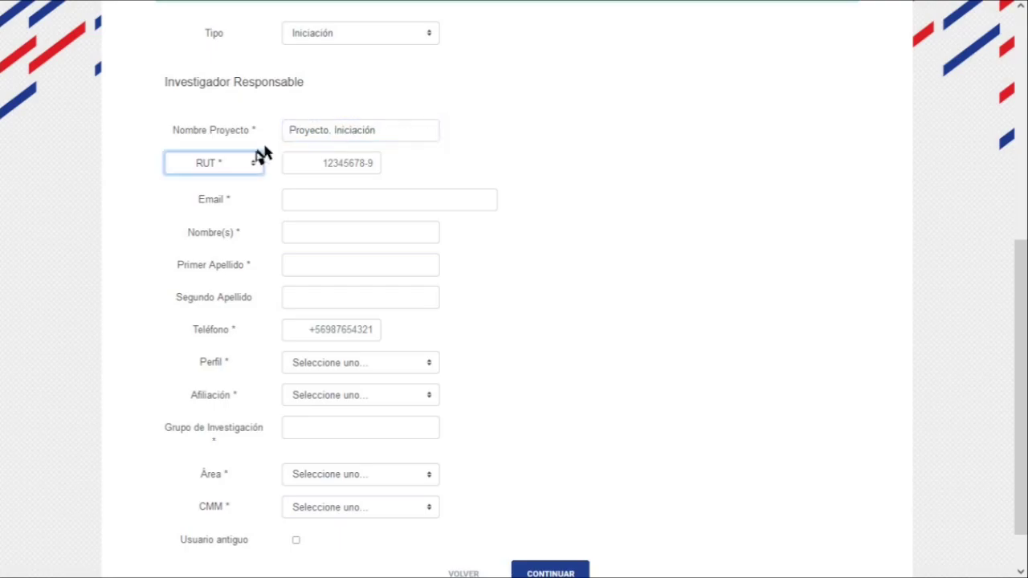
Keep RUT as the ID type, then enter the researcher's RUT number and e-mail address
{"action": "left_click", "coordinate": [236, 167]}
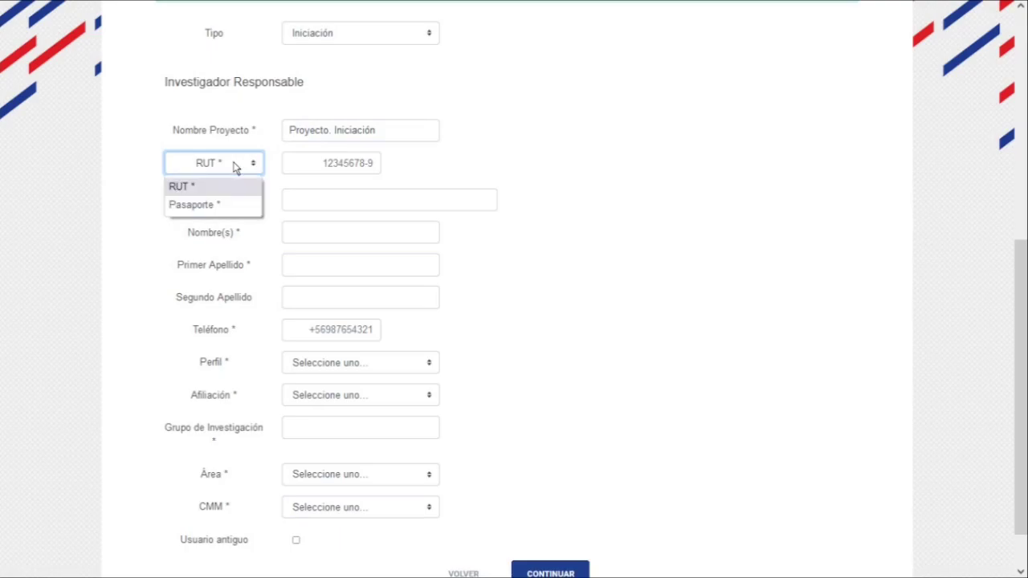
{"action": "left_click", "coordinate": [236, 166]}
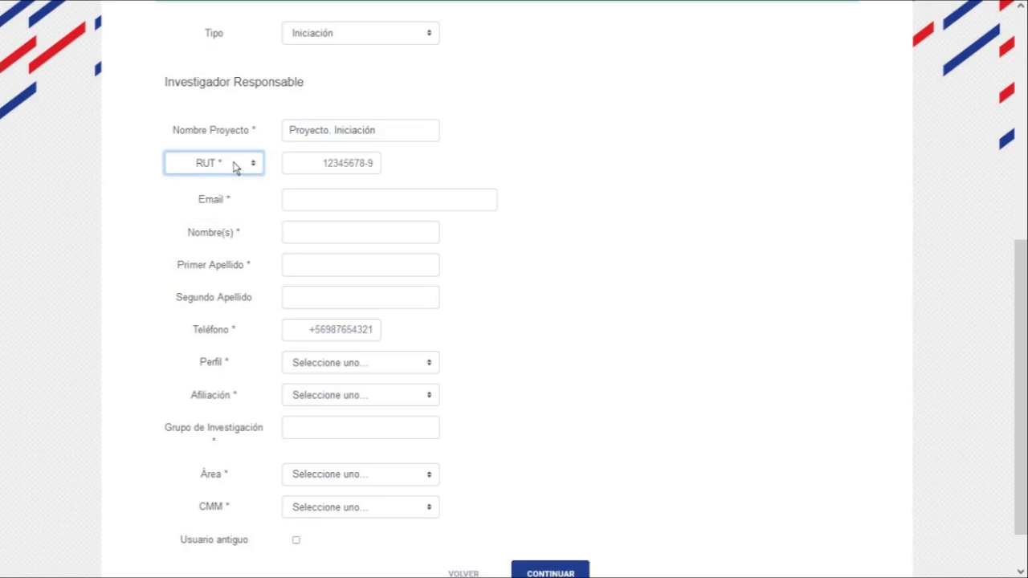
{"action": "left_click", "coordinate": [298, 165]}
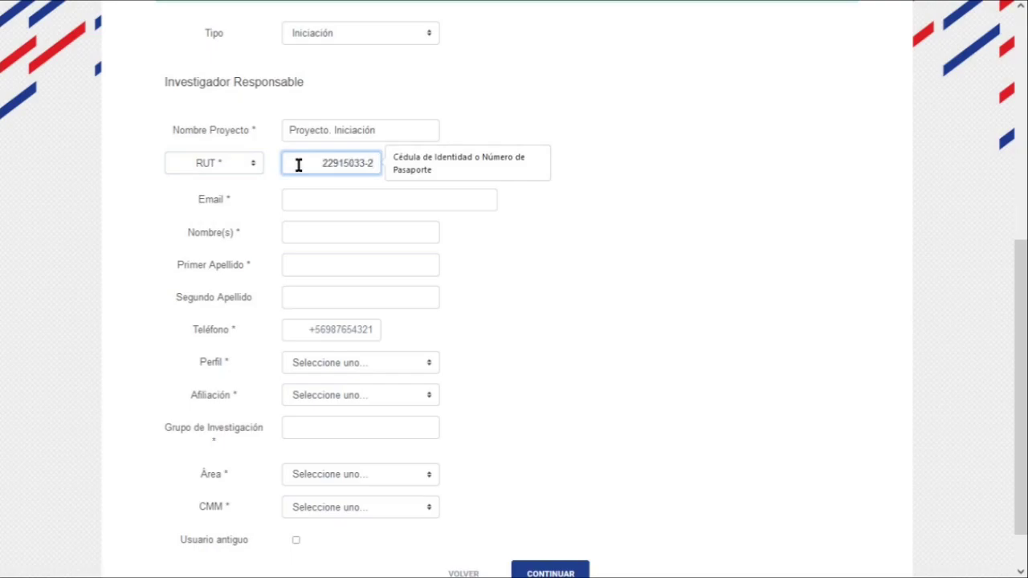
{"action": "key", "text": "Tab"}
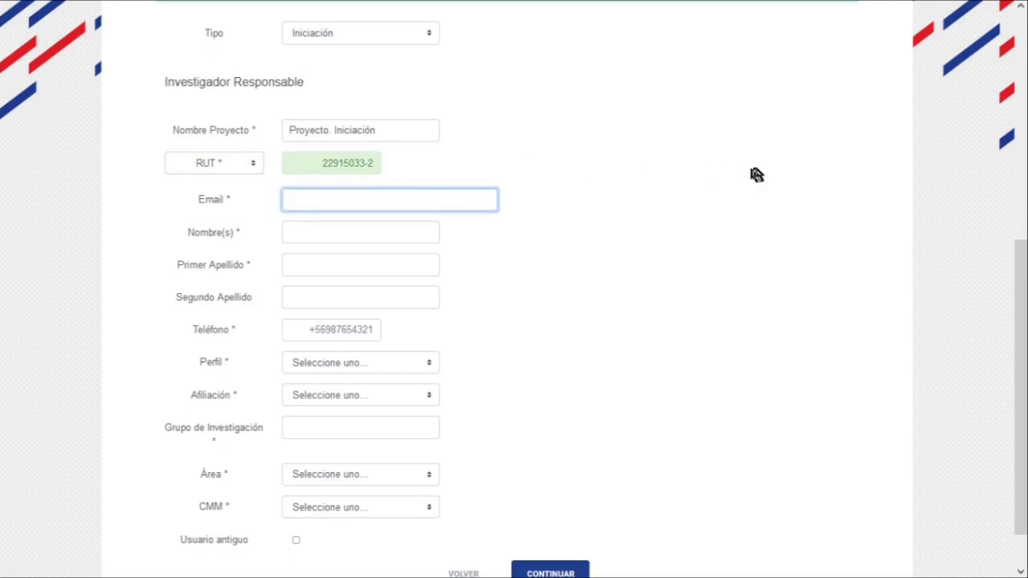
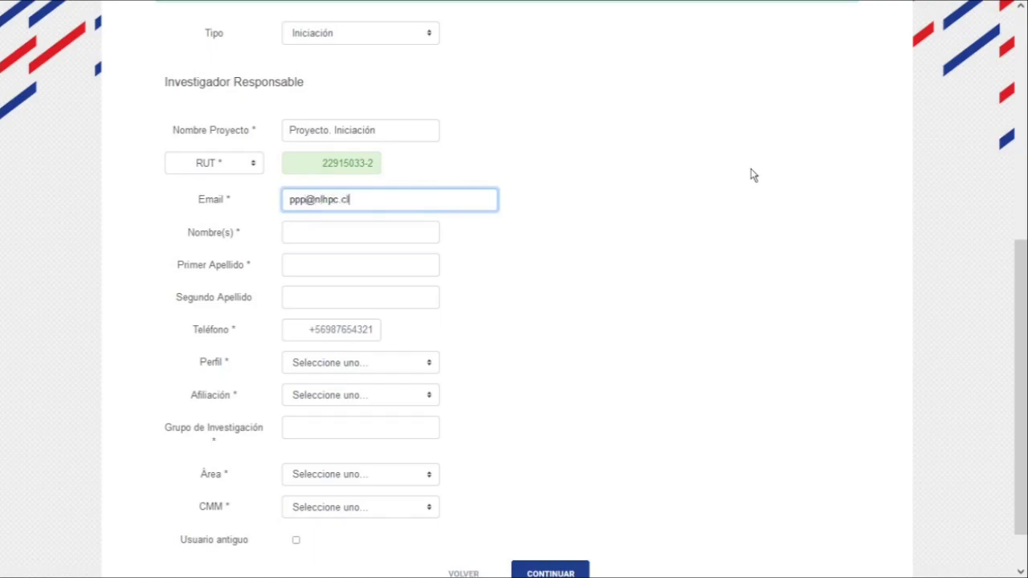
{"action": "key", "text": "Tab"}
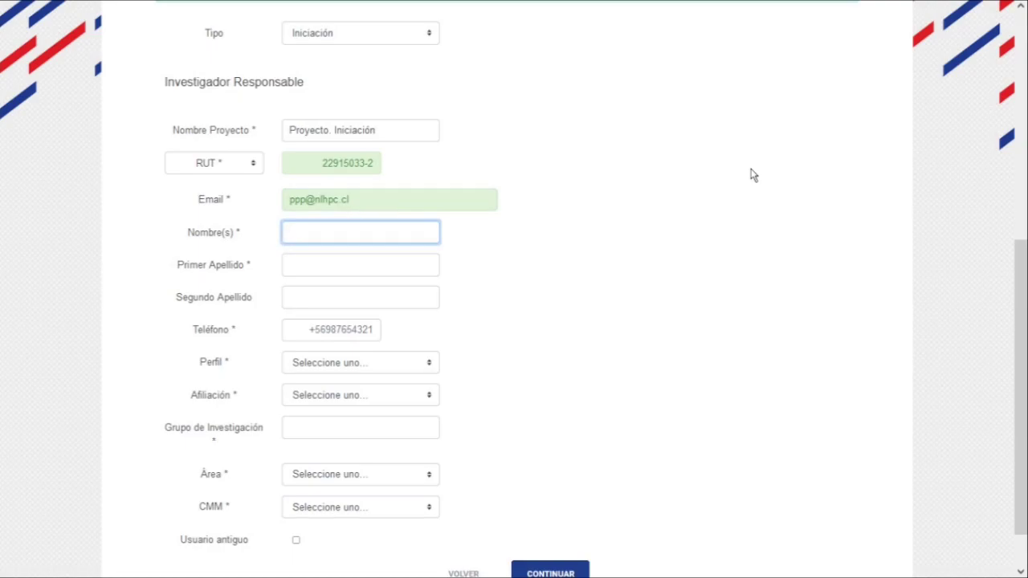
Fill in the researcher's first name, both surnames and mobile phone number
{"action": "type", "text": "Pedro"}
{"action": "key", "text": "Tab"}
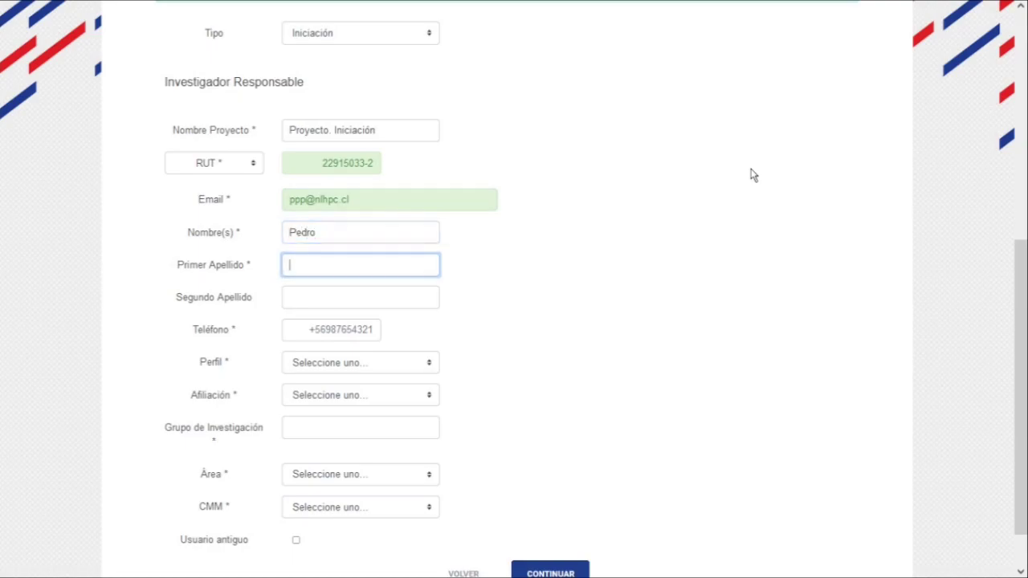
{"action": "type", "text": "Perex"}
{"action": "key", "text": "BackSpace"}
{"action": "type", "text": "z"}
{"action": "key", "text": "Tab"}
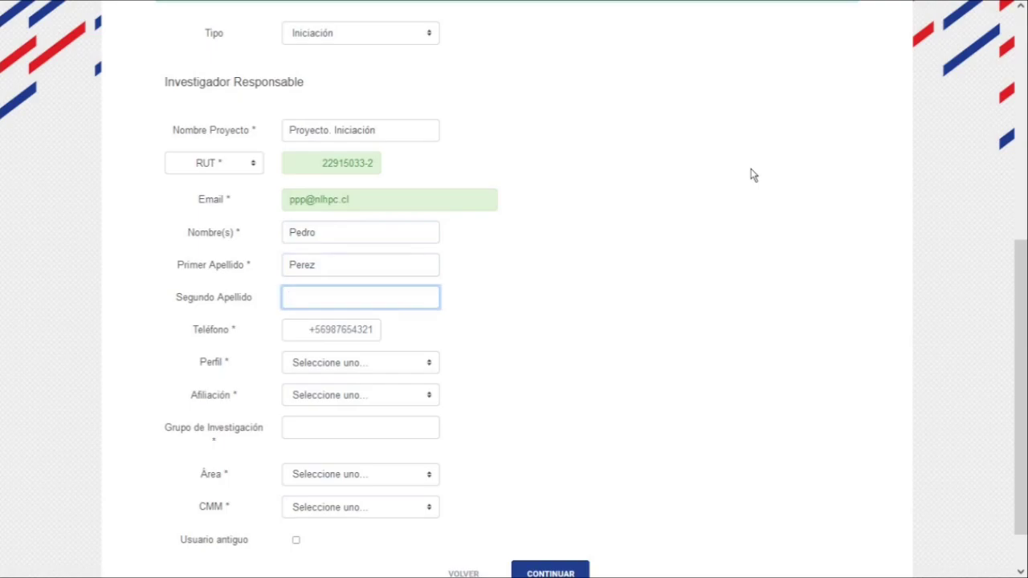
{"action": "type", "text": "Pereira"}
{"action": "key", "text": "Tab"}
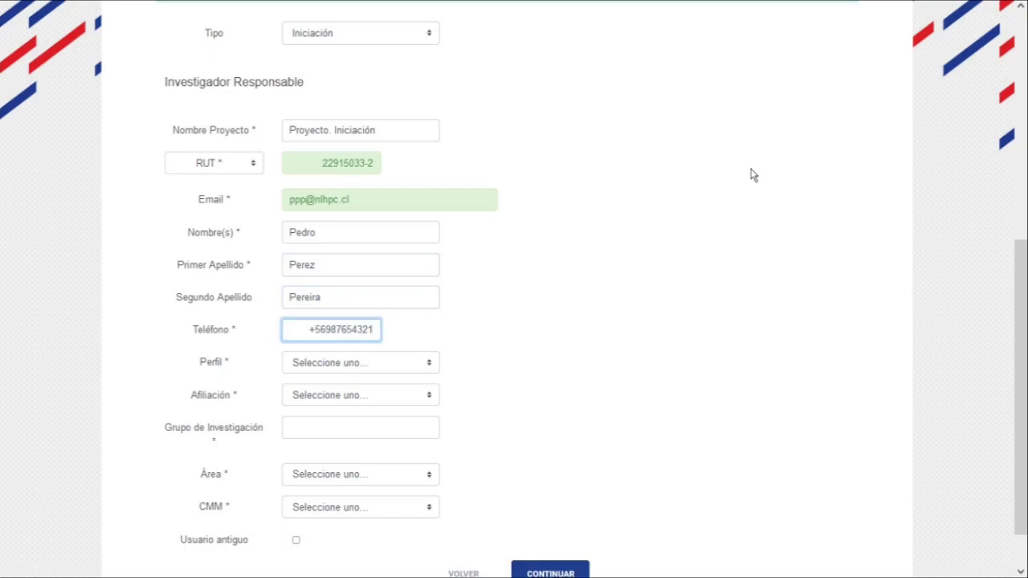
{"action": "key", "text": "ctrl+a"}
{"action": "type", "text": "+56912345678"}
{"action": "key", "text": "Tab"}
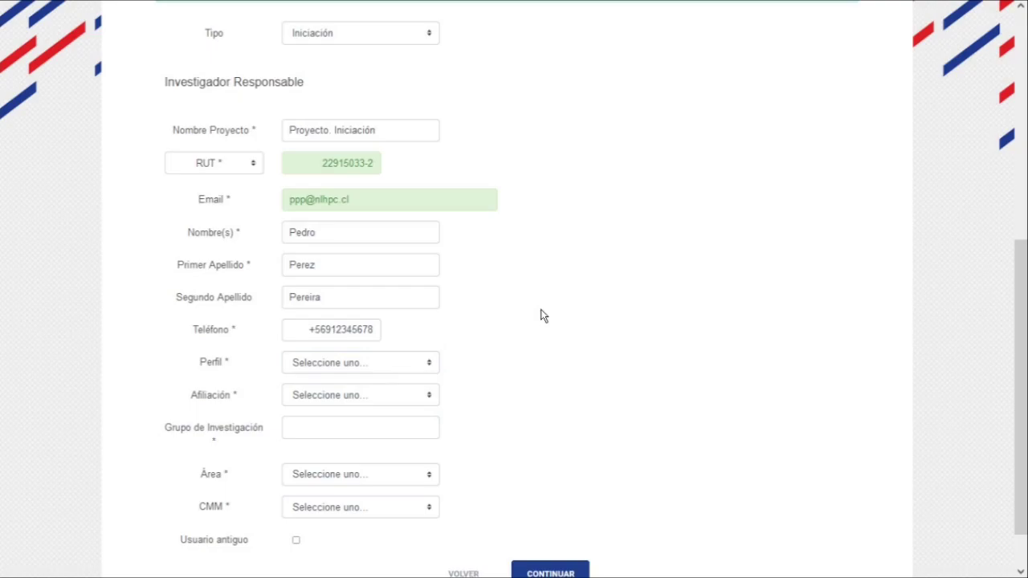
Set the user profile to Académico and the affiliation to Universidad de Chile
{"action": "left_click", "coordinate": [361, 363]}
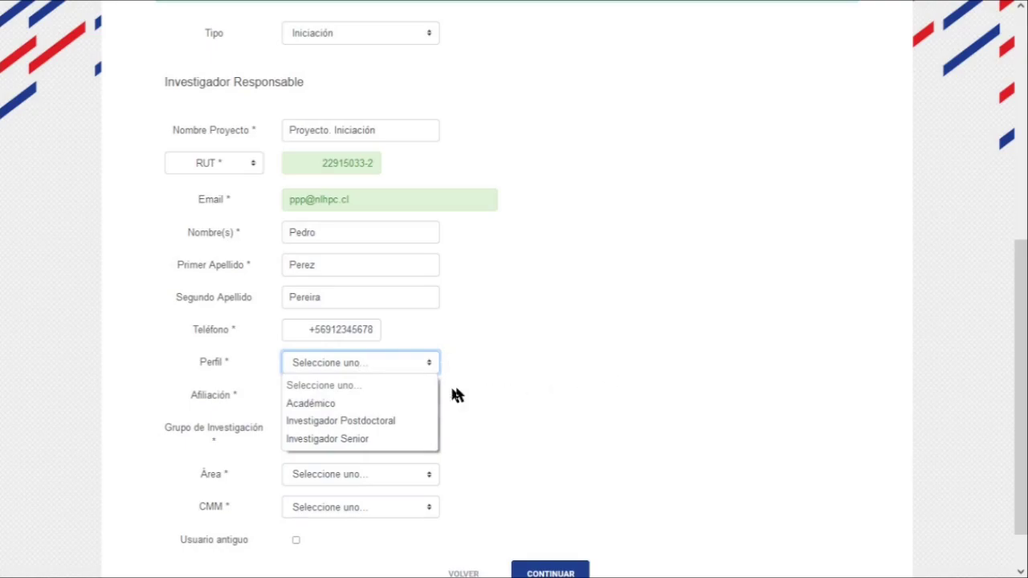
{"action": "left_click", "coordinate": [390, 404]}
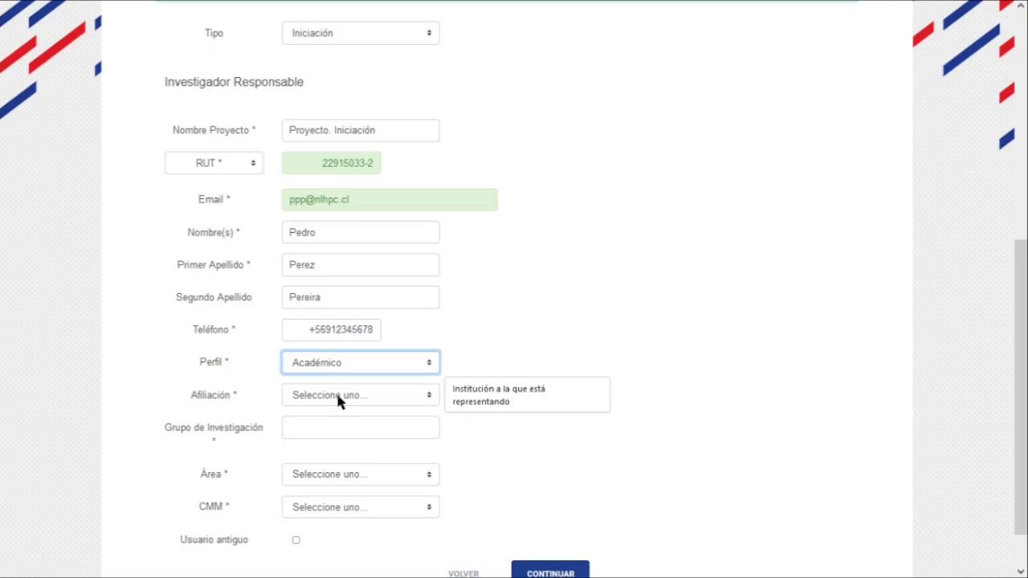
{"action": "left_click", "coordinate": [338, 398]}
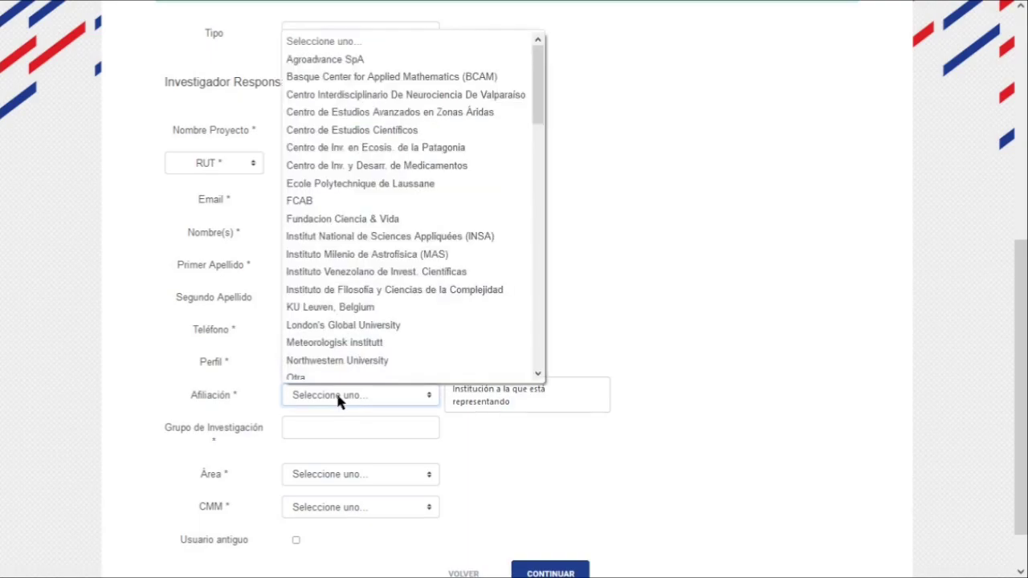
{"action": "scroll", "coordinate": [340, 365], "scroll_direction": "down", "scroll_amount": 1}
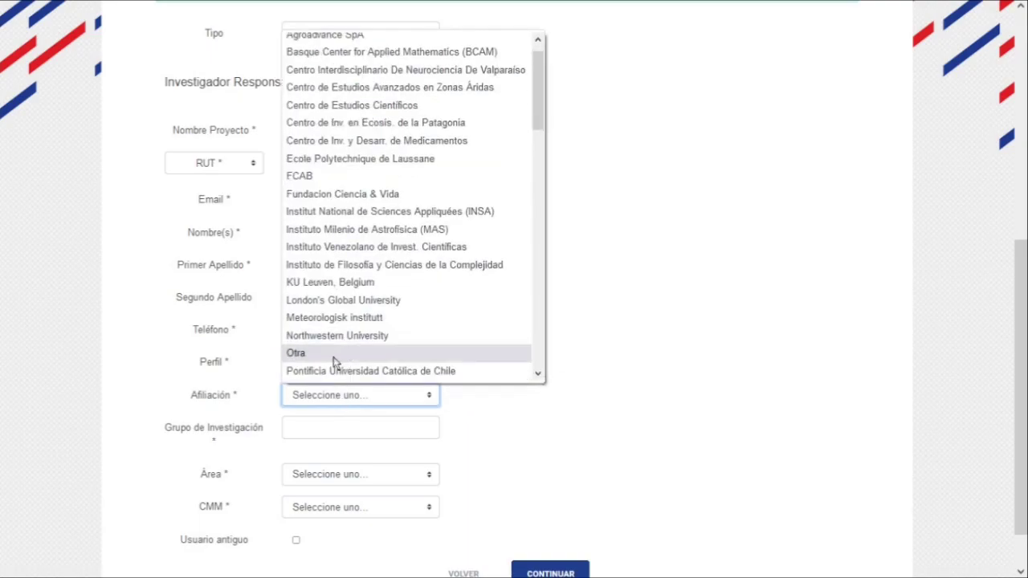
{"action": "left_click", "coordinate": [333, 356]}
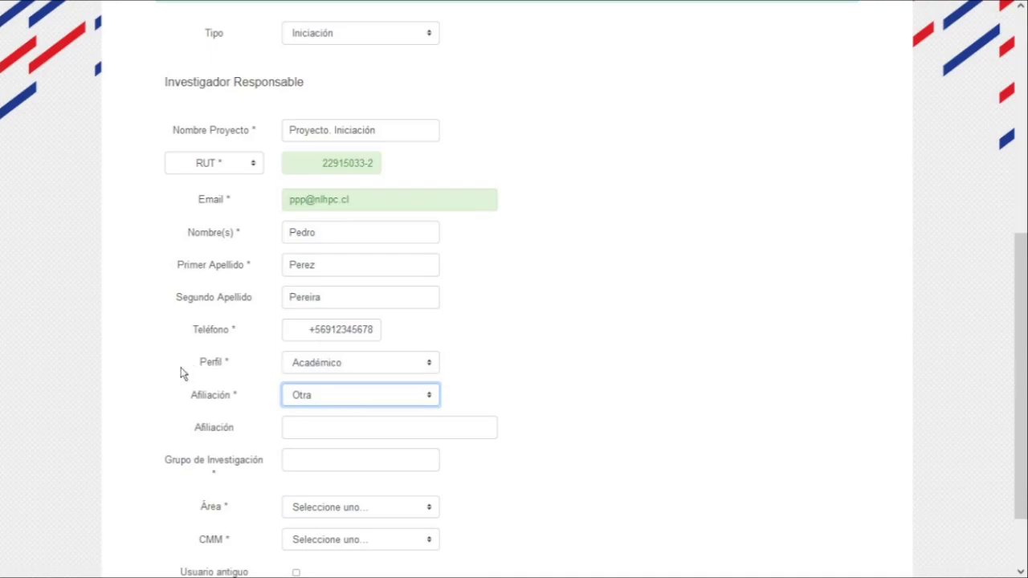
{"action": "left_click", "coordinate": [323, 394]}
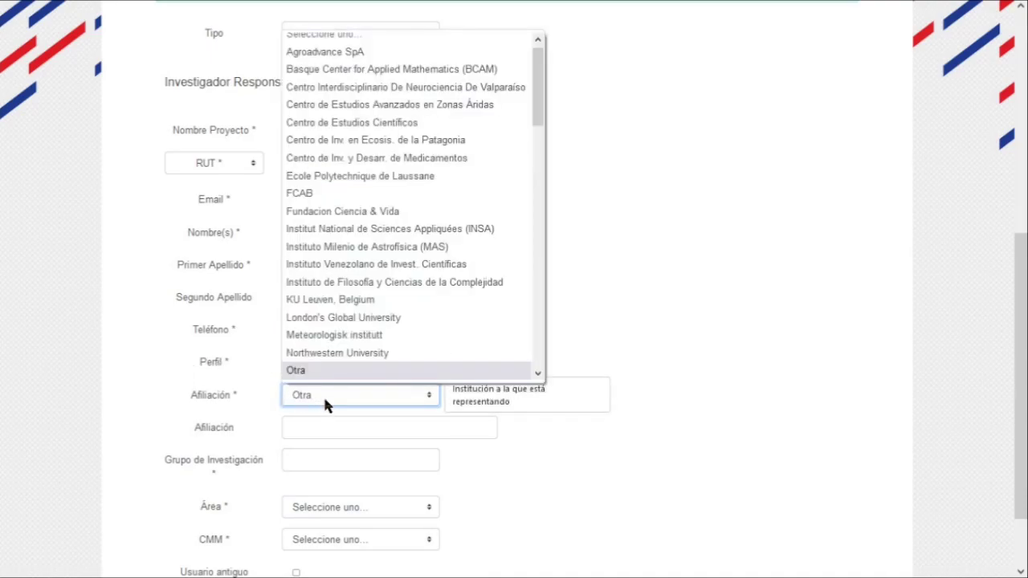
{"action": "scroll", "coordinate": [390, 294], "scroll_direction": "down", "scroll_amount": 6}
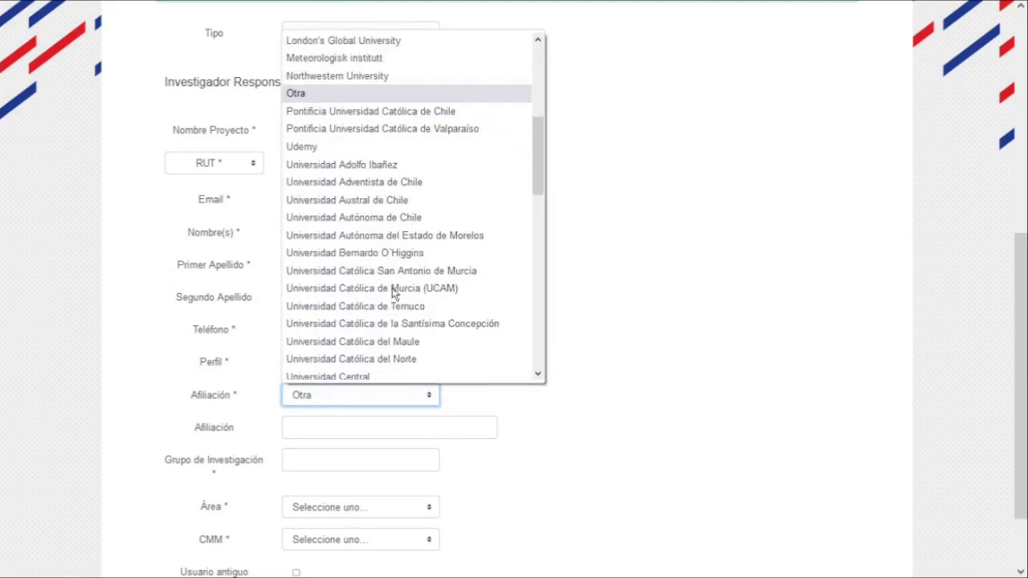
{"action": "scroll", "coordinate": [393, 294], "scroll_direction": "down", "scroll_amount": 1}
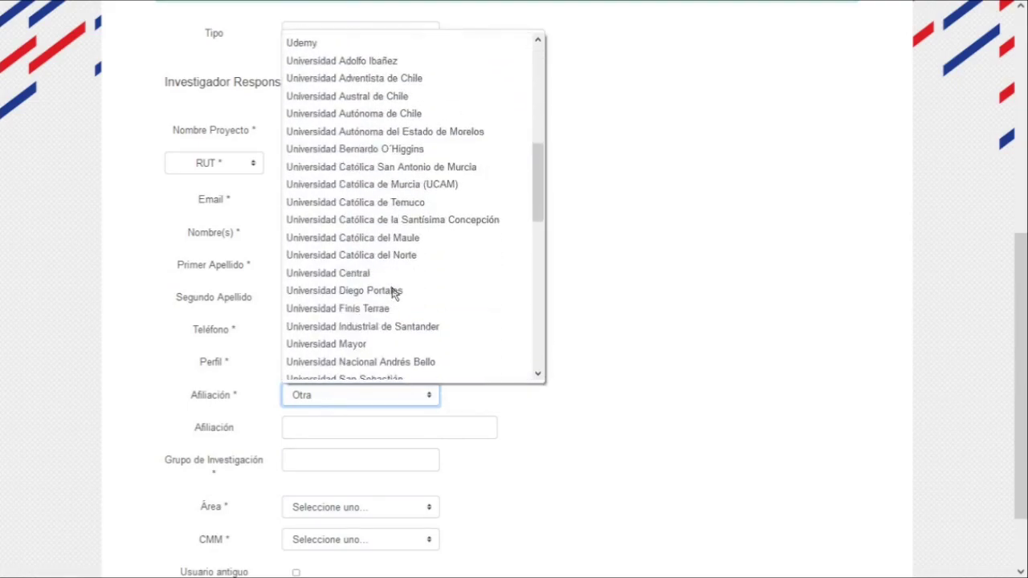
{"action": "scroll", "coordinate": [394, 292], "scroll_direction": "down", "scroll_amount": 1}
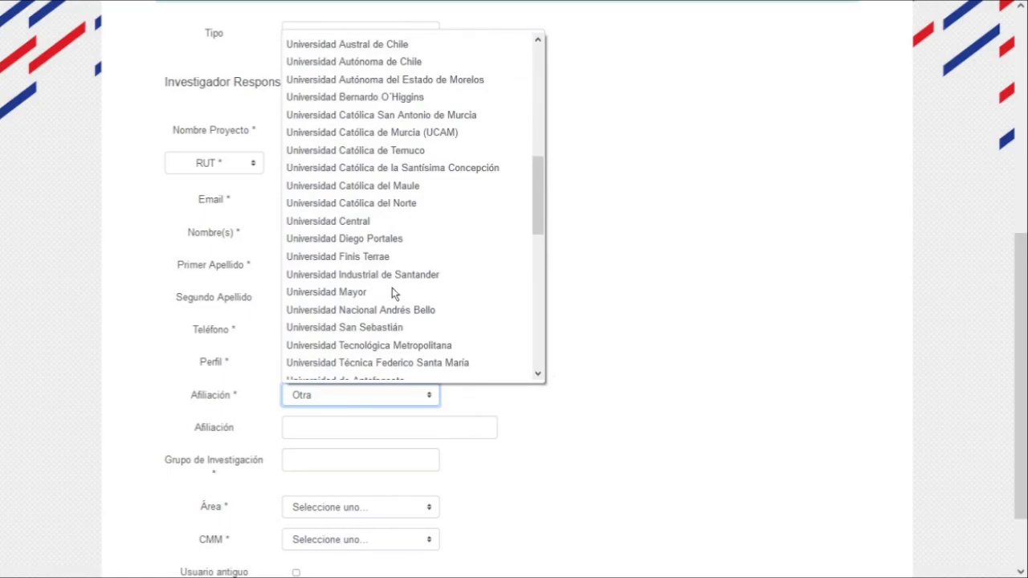
{"action": "scroll", "coordinate": [394, 293], "scroll_direction": "down", "scroll_amount": 2}
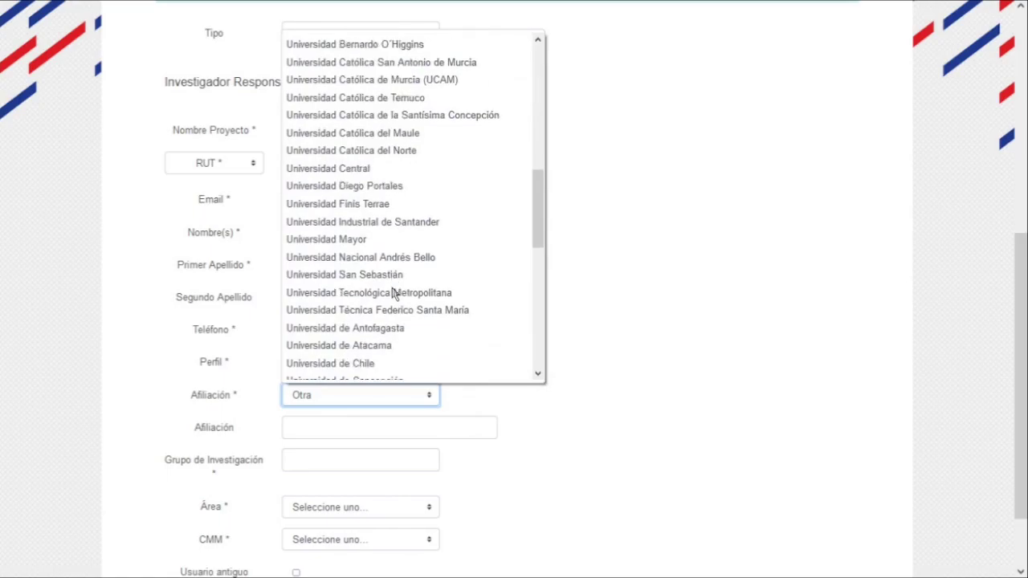
{"action": "left_click", "coordinate": [393, 347]}
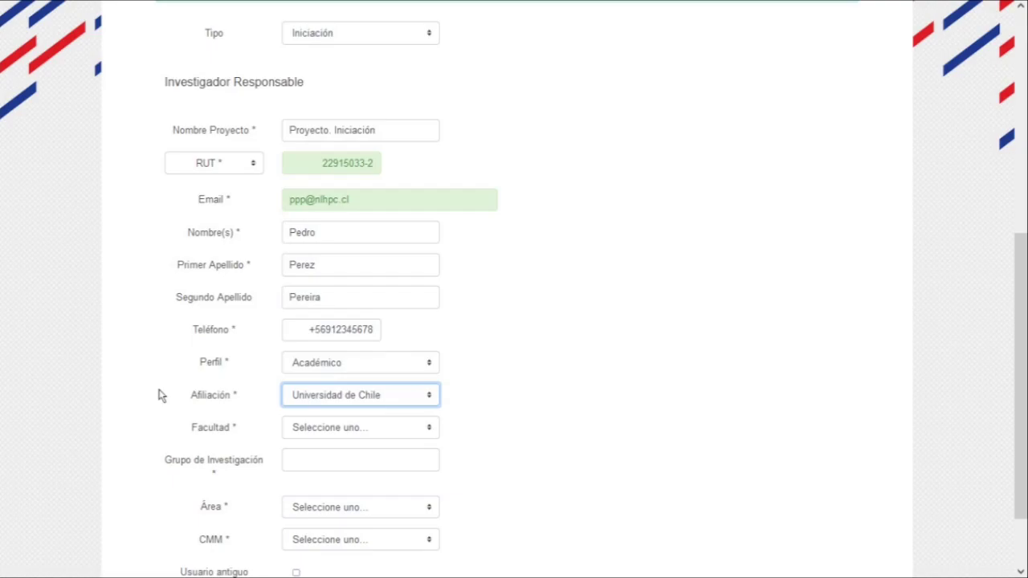
Choose Facultad de Medicina and enter 'Medicina computacional' as the research group
{"action": "left_click", "coordinate": [297, 434]}
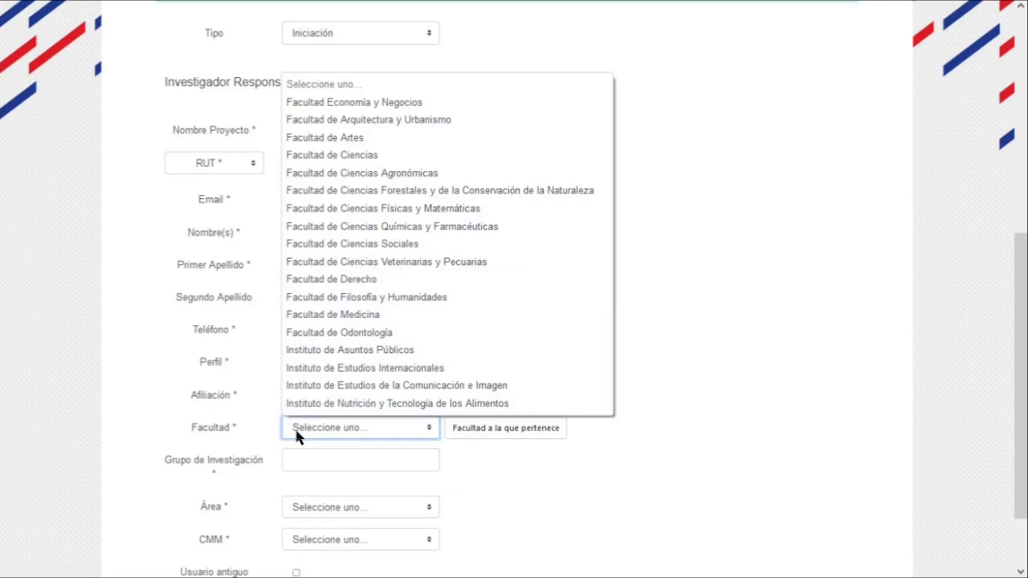
{"action": "left_click", "coordinate": [399, 323]}
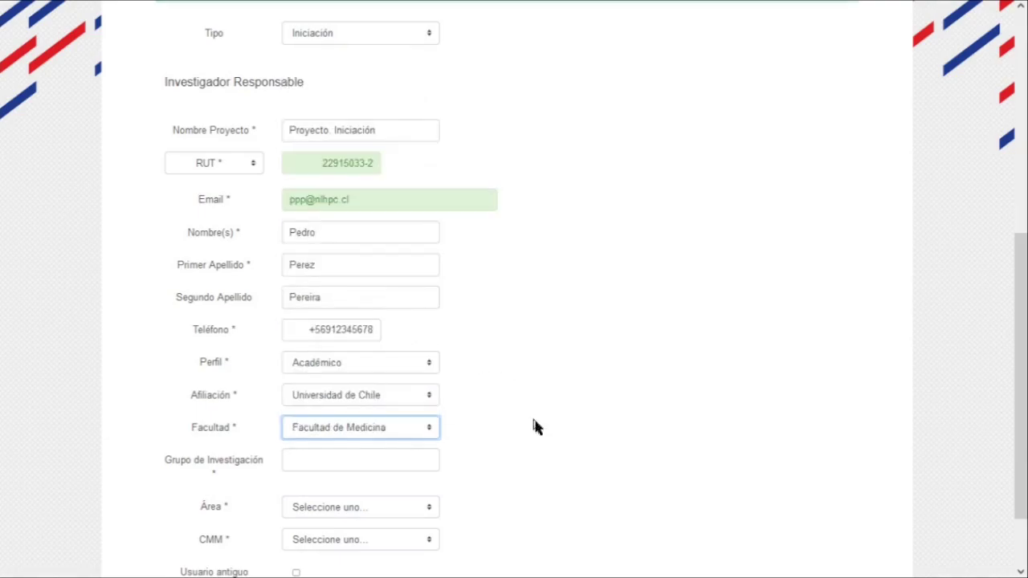
{"action": "left_click", "coordinate": [328, 460]}
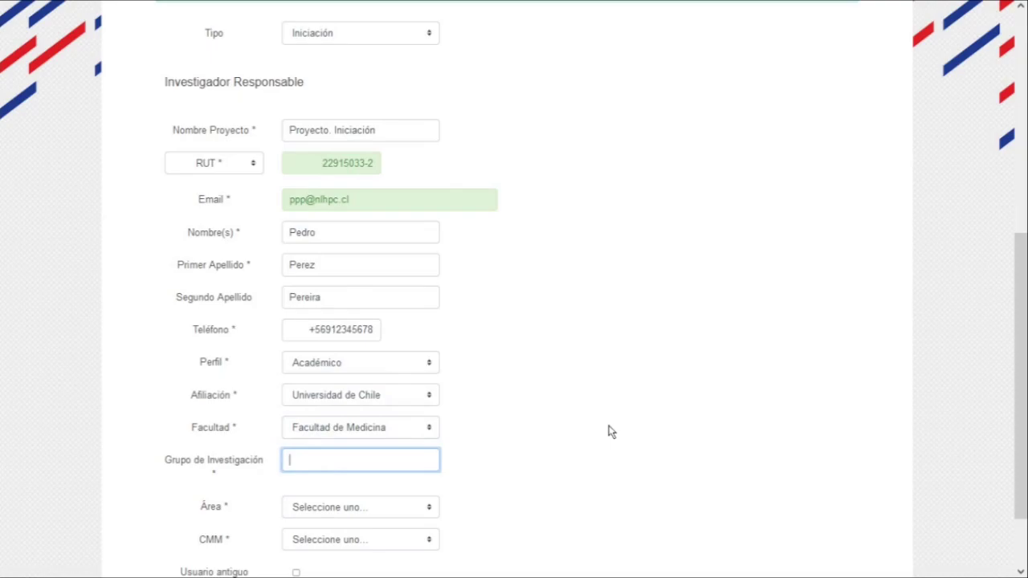
{"action": "type", "text": "Medicina computacional"}
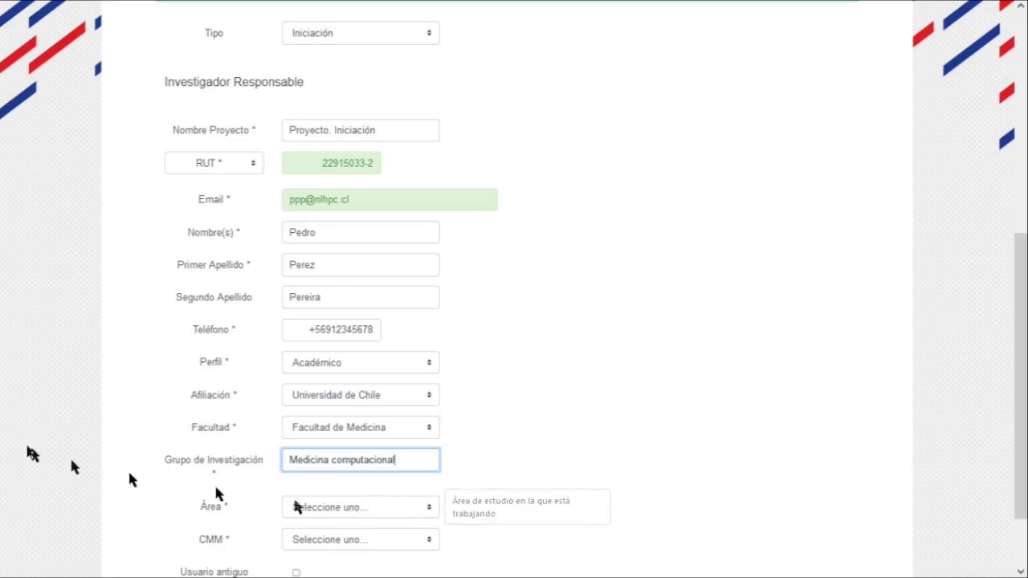
{"action": "key", "text": "Tab"}
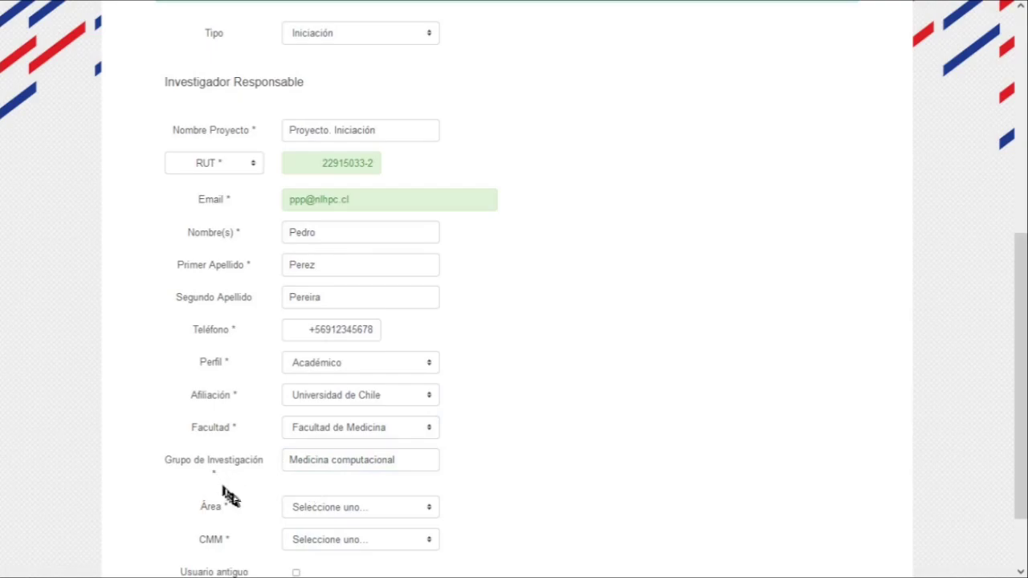
Set the research area to Medicina
{"action": "left_click", "coordinate": [367, 508]}
{"action": "scroll", "coordinate": [404, 370], "scroll_direction": "down", "scroll_amount": 3}
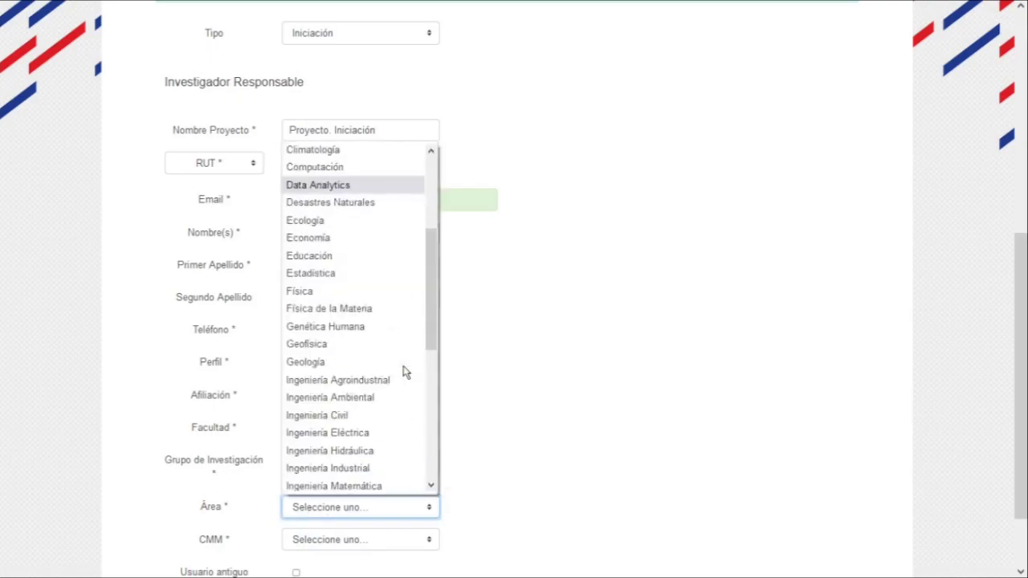
{"action": "scroll", "coordinate": [404, 369], "scroll_direction": "down", "scroll_amount": 5}
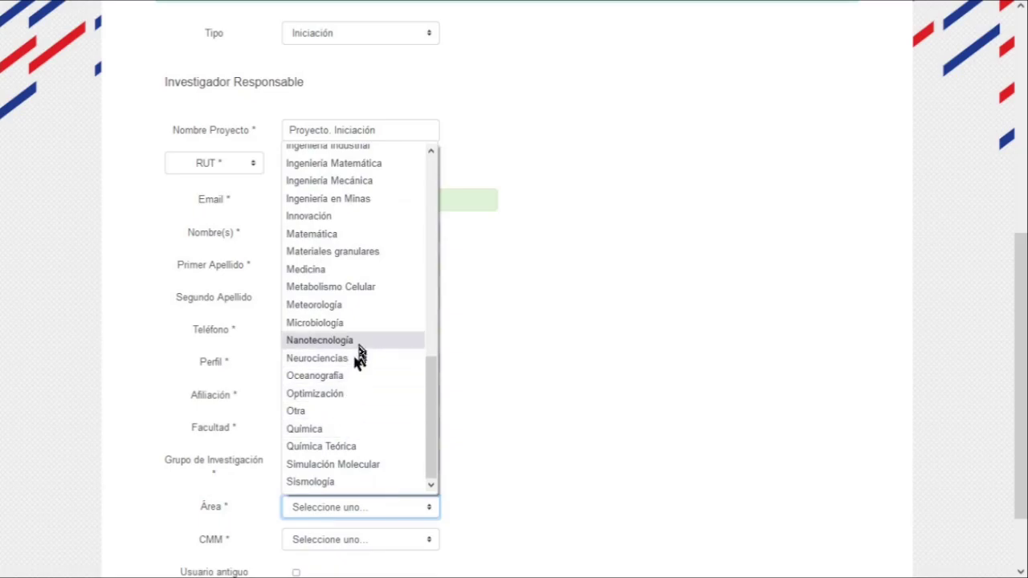
{"action": "left_click", "coordinate": [376, 272]}
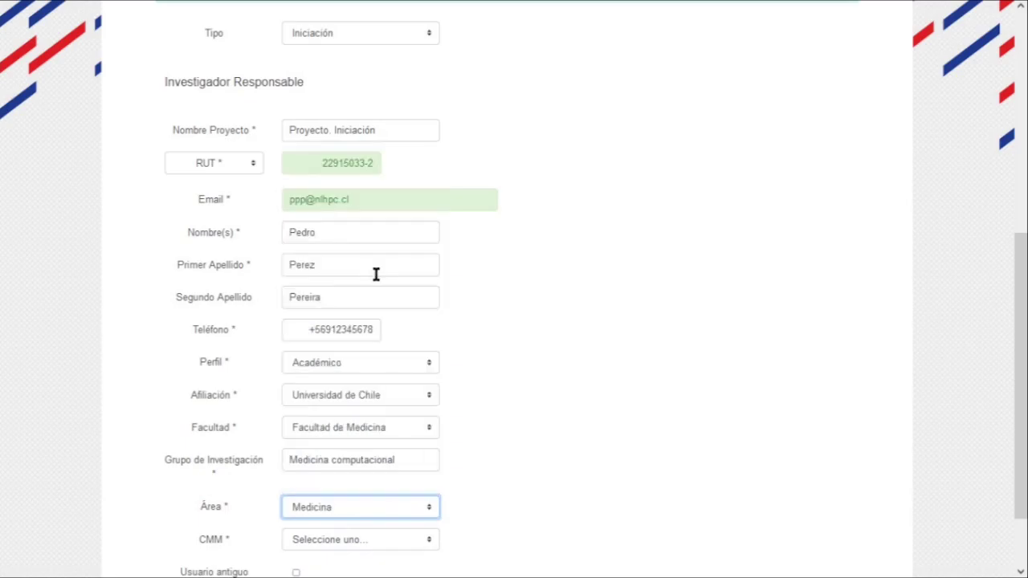
{"action": "scroll", "coordinate": [575, 370], "scroll_direction": "down", "scroll_amount": 2}
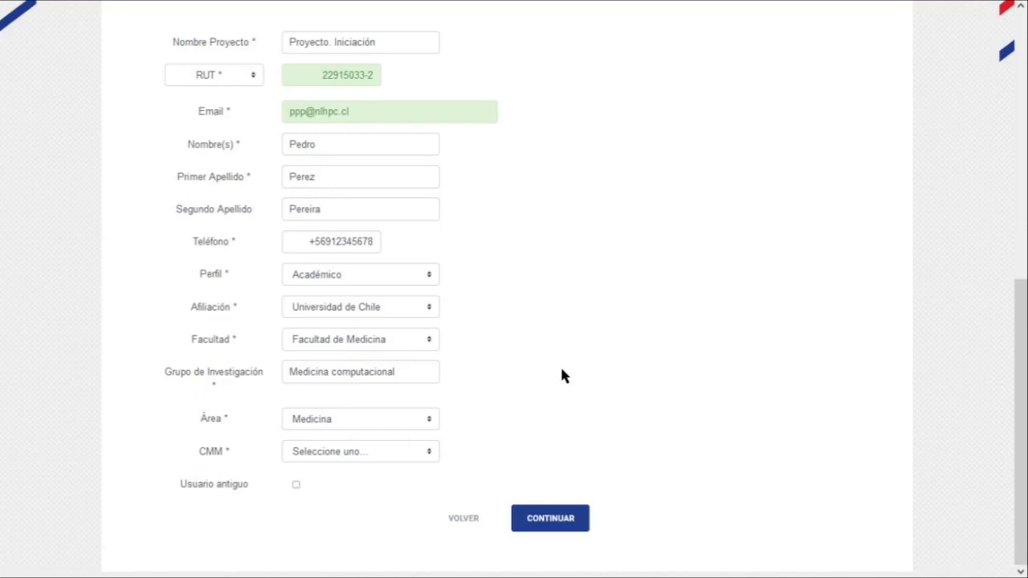
Answer No for CMM membership and leave Usuario antiguo unticked
{"action": "left_click", "coordinate": [303, 454]}
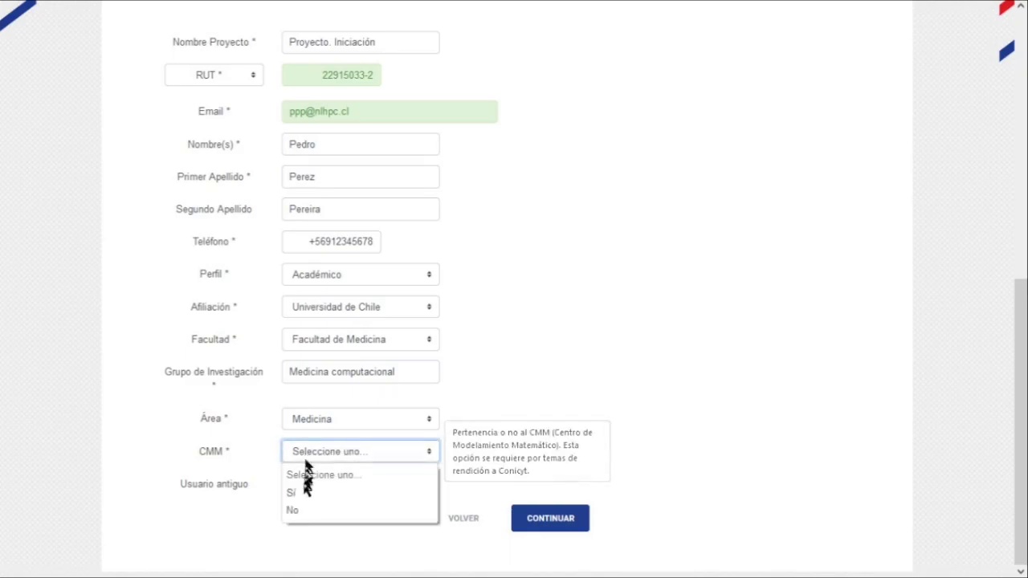
{"action": "left_click", "coordinate": [305, 511]}
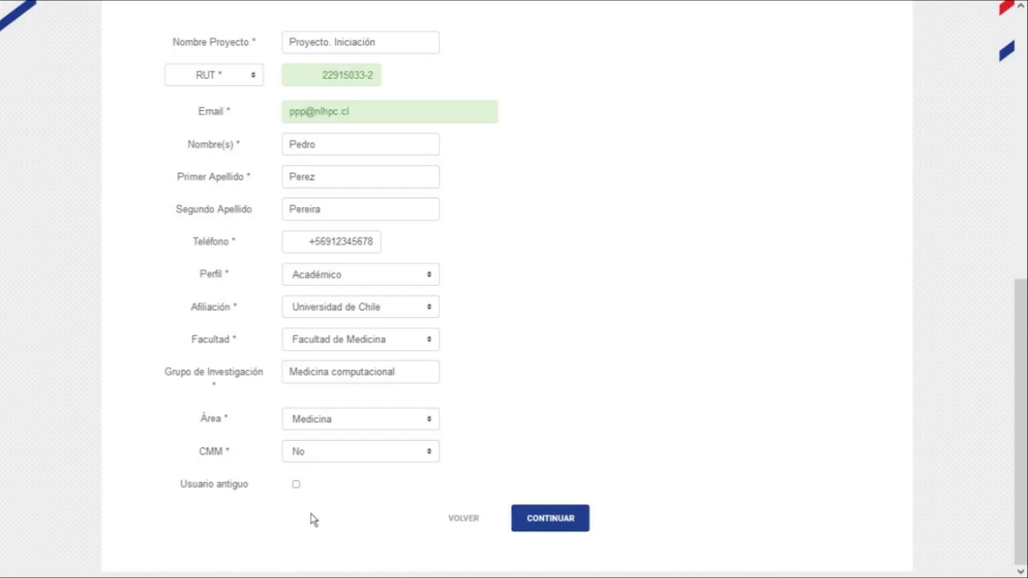
{"action": "left_click", "coordinate": [296, 485]}
{"action": "left_click", "coordinate": [297, 485]}
Continue to Descripción Global and paste the hollow-nanoparticle proposal into Resumen del Proyecto
{"action": "left_click", "coordinate": [561, 518]}
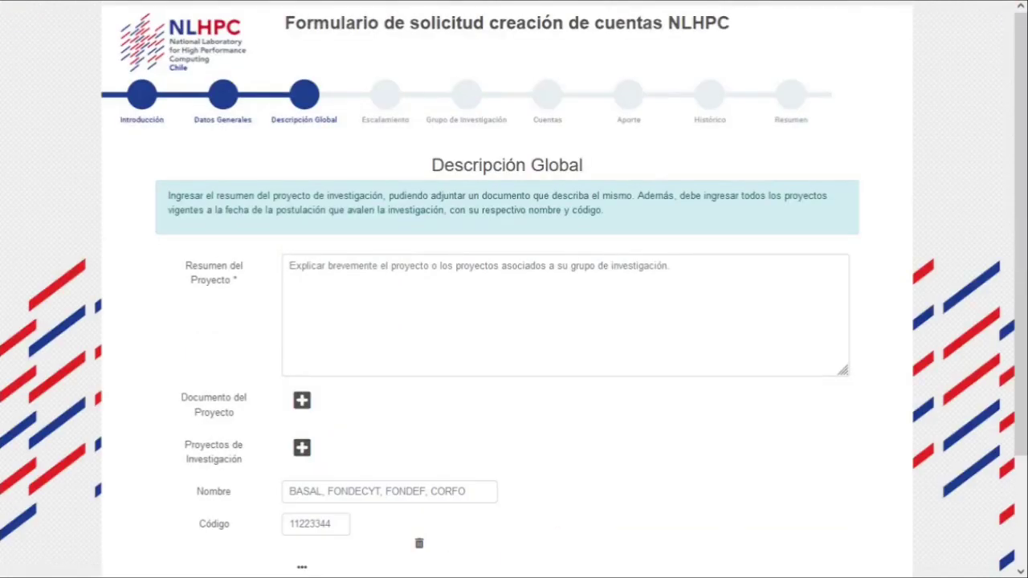
{"action": "scroll", "coordinate": [514, 289], "scroll_direction": "down", "scroll_amount": 1}
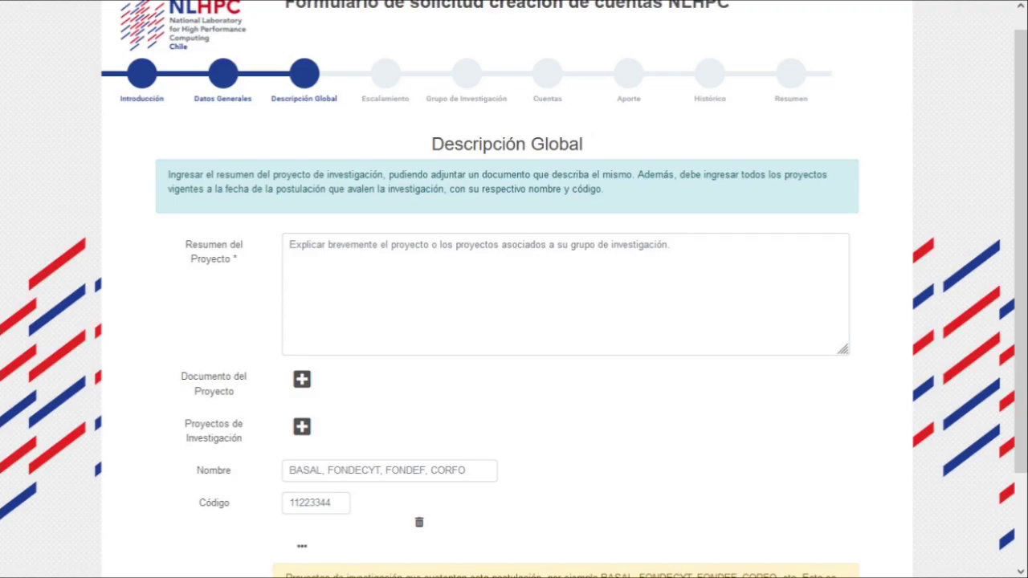
{"action": "left_click", "coordinate": [318, 296]}
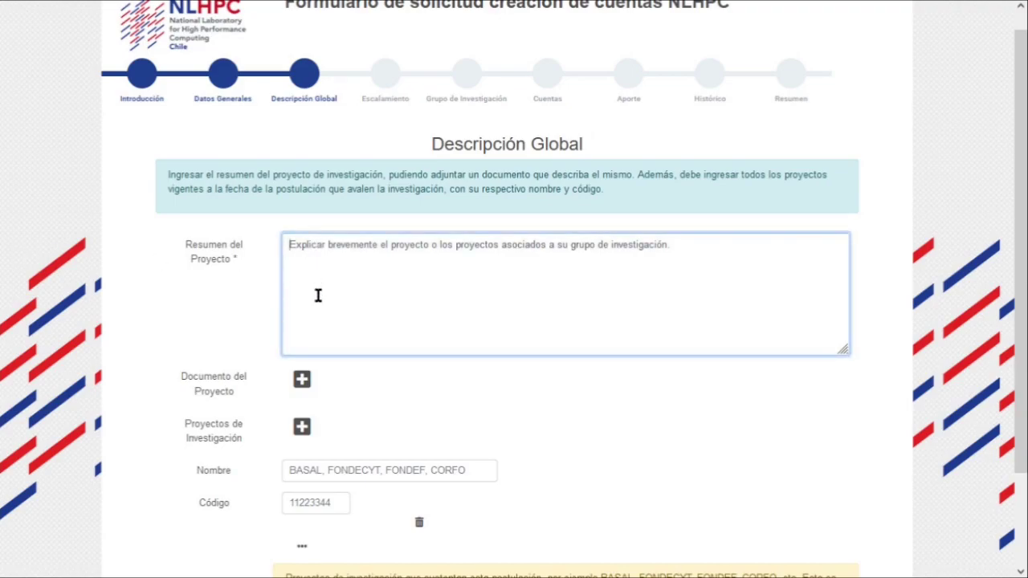
{"action": "key", "text": "ctrl+v"}
{"action": "scroll", "coordinate": [319, 296], "scroll_direction": "up", "scroll_amount": 3}
{"action": "scroll", "coordinate": [318, 295], "scroll_direction": "down", "scroll_amount": 2}
{"action": "left_click", "coordinate": [155, 349]}
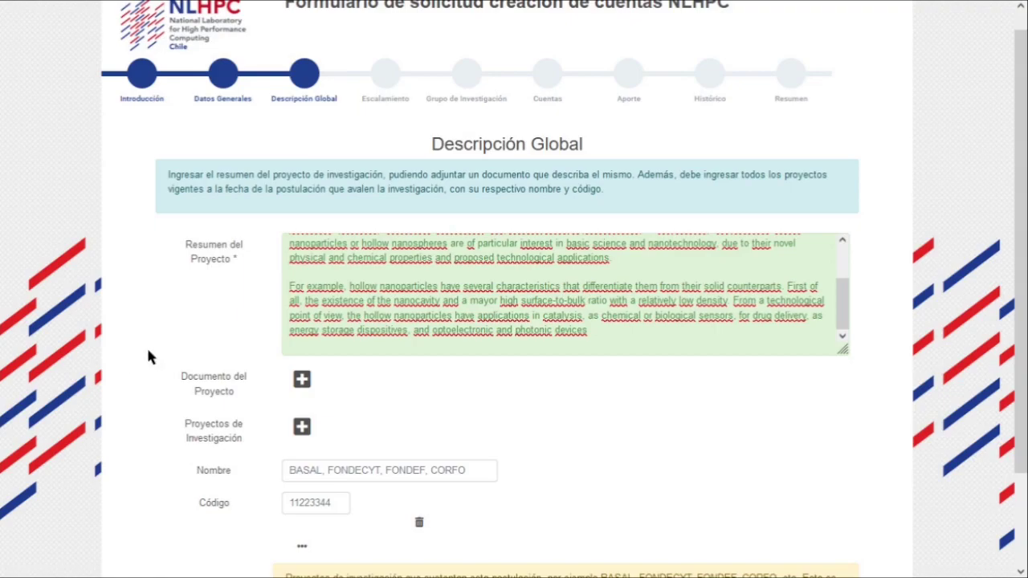
{"action": "left_click", "coordinate": [302, 380]}
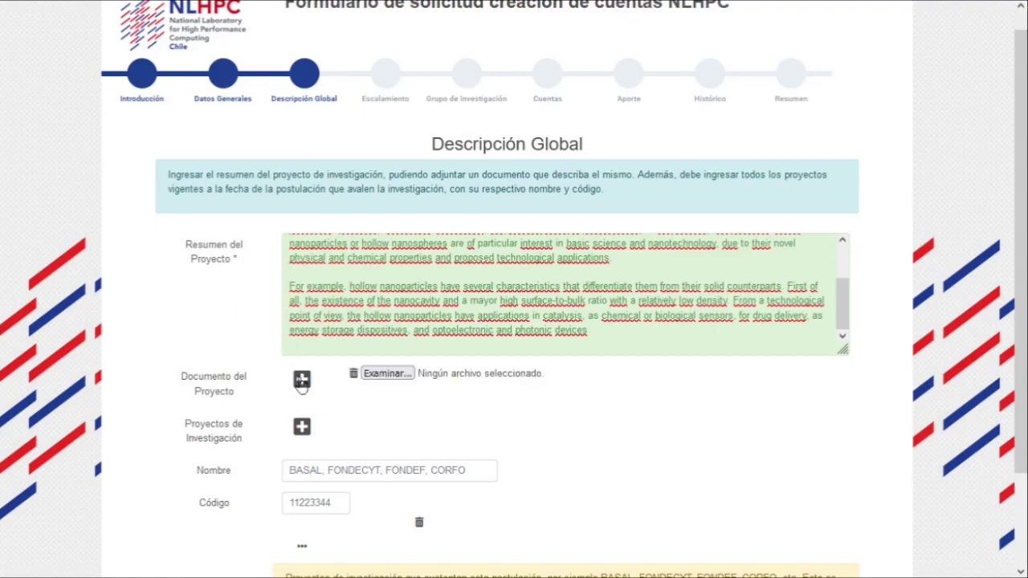
Attach Proposed_Research.pdf as the project document and delete the placeholder research project row
{"action": "left_click", "coordinate": [386, 373]}
{"action": "left_click", "coordinate": [241, 128]}
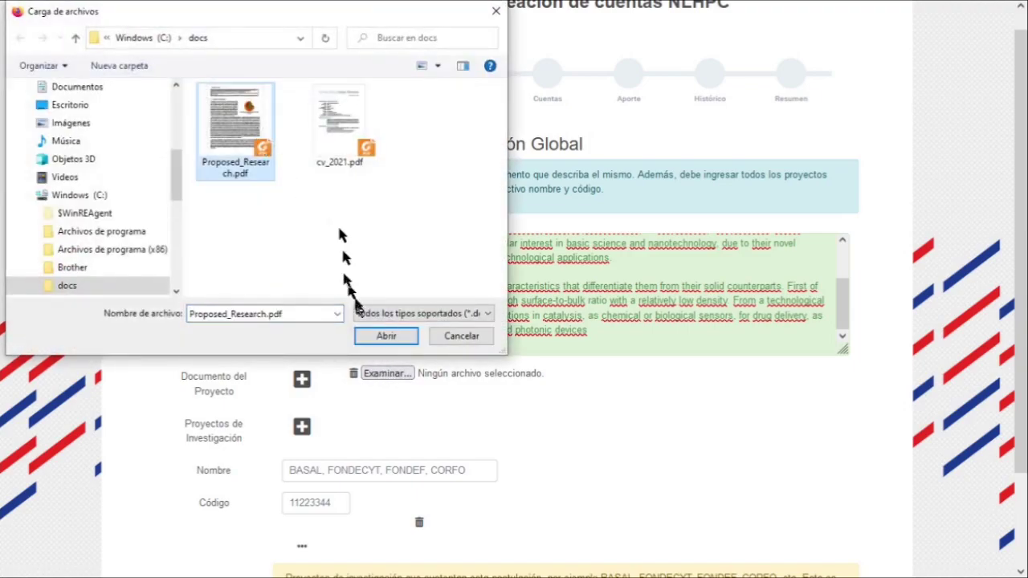
{"action": "left_click", "coordinate": [375, 335]}
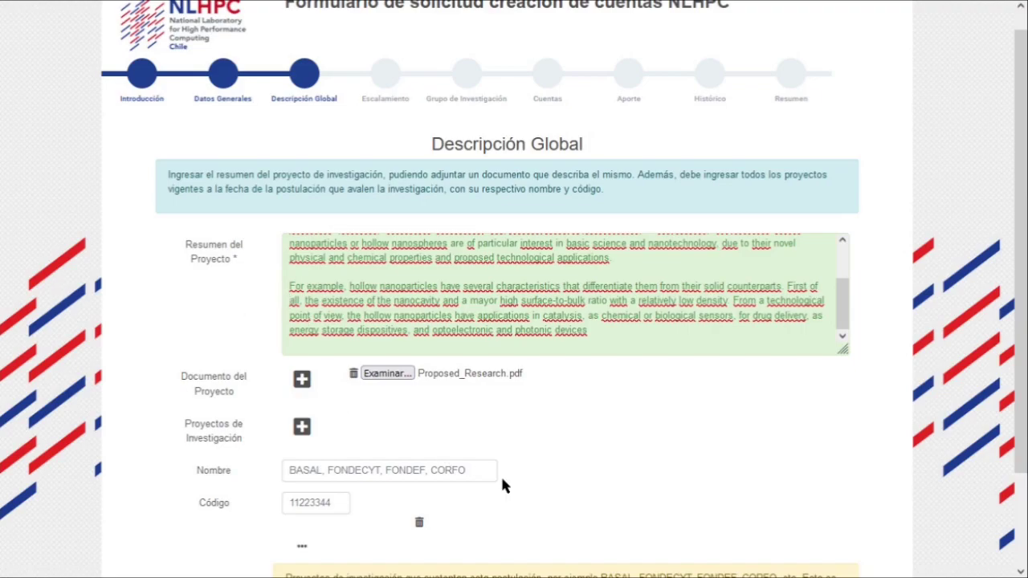
{"action": "left_click", "coordinate": [419, 523]}
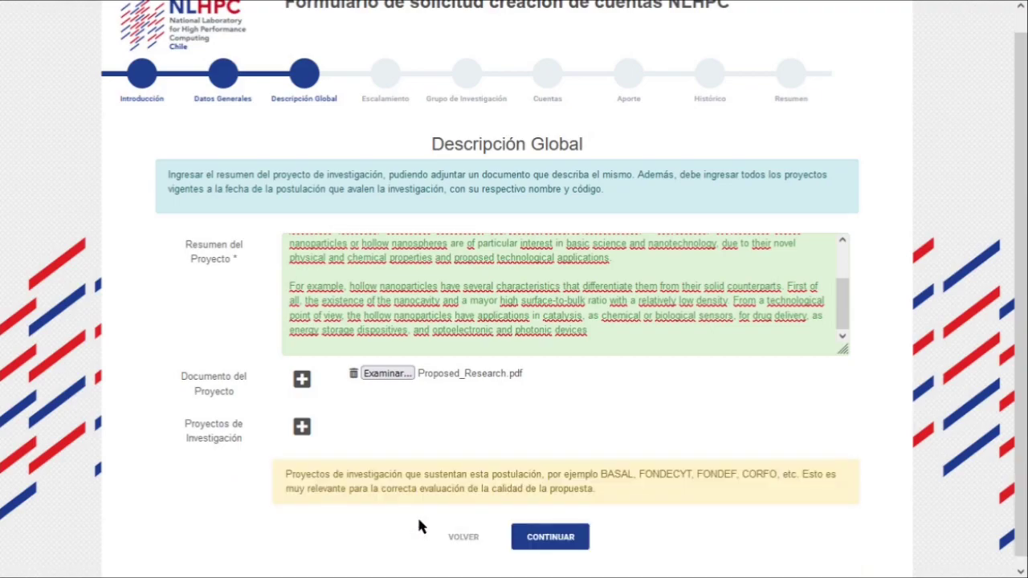
Add research project Fondecyt with code 1234567 and submit the Descripción Global step
{"action": "left_click", "coordinate": [302, 427]}
{"action": "left_click", "coordinate": [306, 466]}
{"action": "type", "text": "F"}
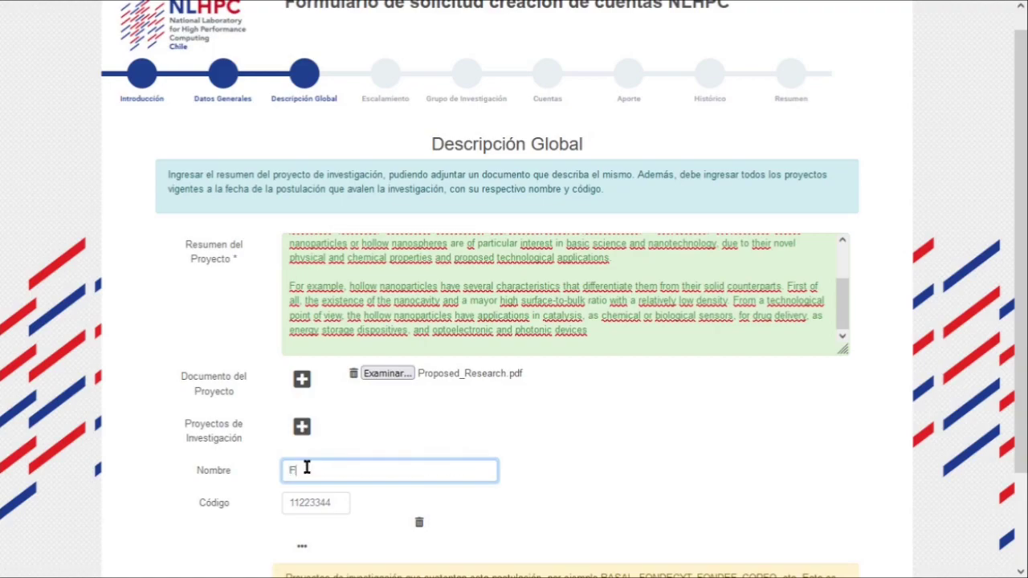
{"action": "type", "text": "ondecyt"}
{"action": "left_click", "coordinate": [311, 504]}
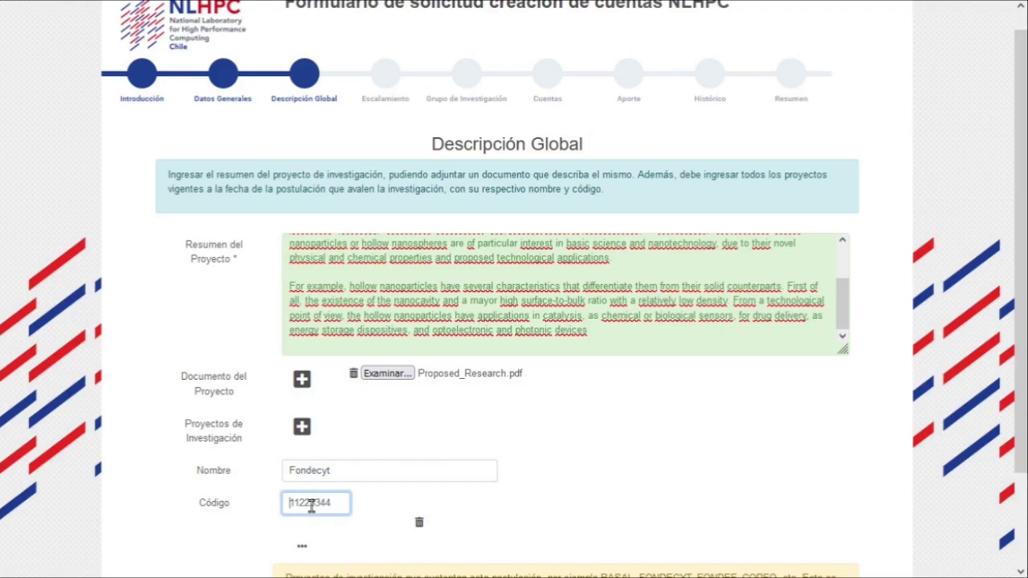
{"action": "type", "text": "1234567"}
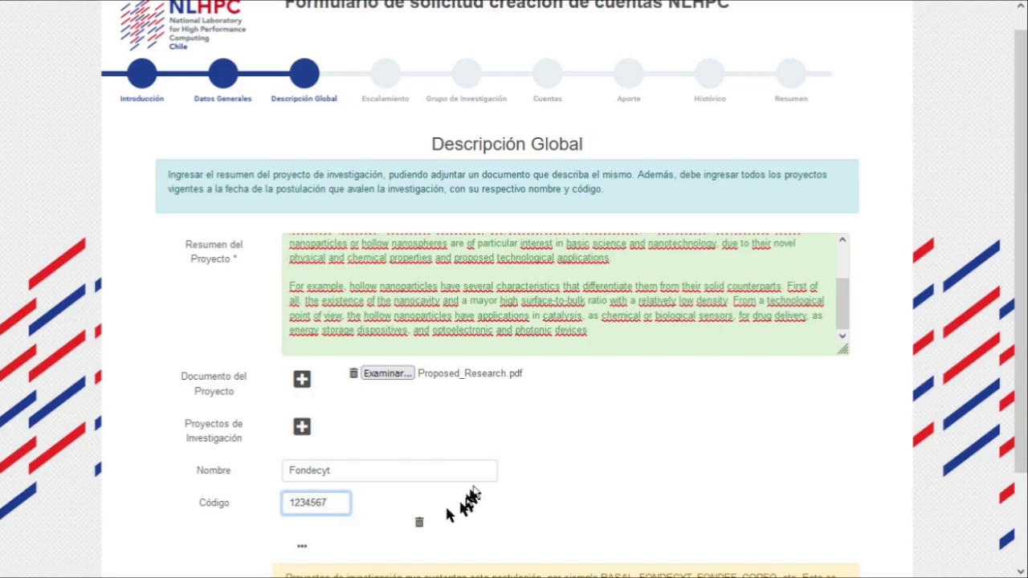
{"action": "scroll", "coordinate": [475, 491], "scroll_direction": "down", "scroll_amount": 2}
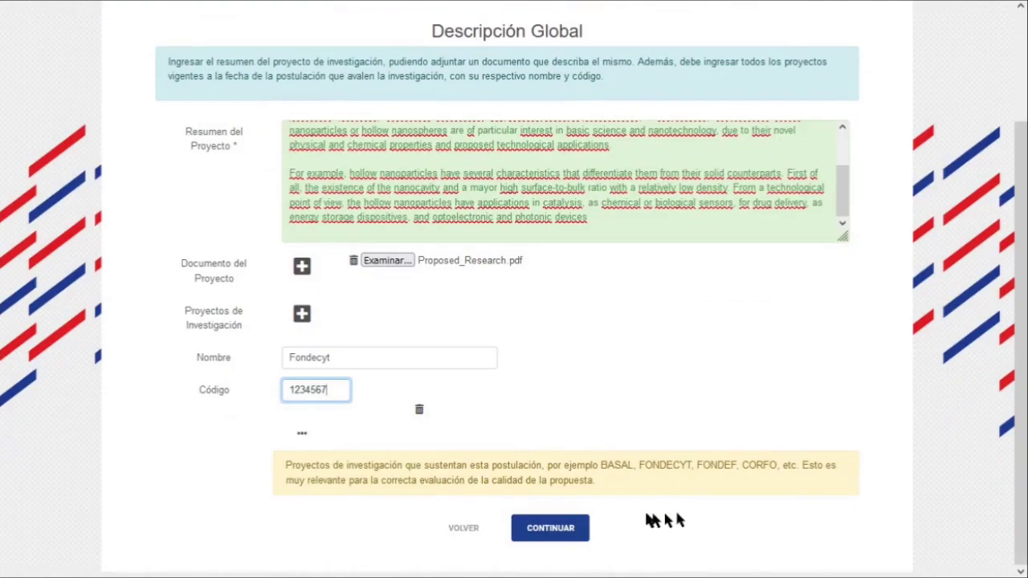
{"action": "left_click", "coordinate": [552, 534]}
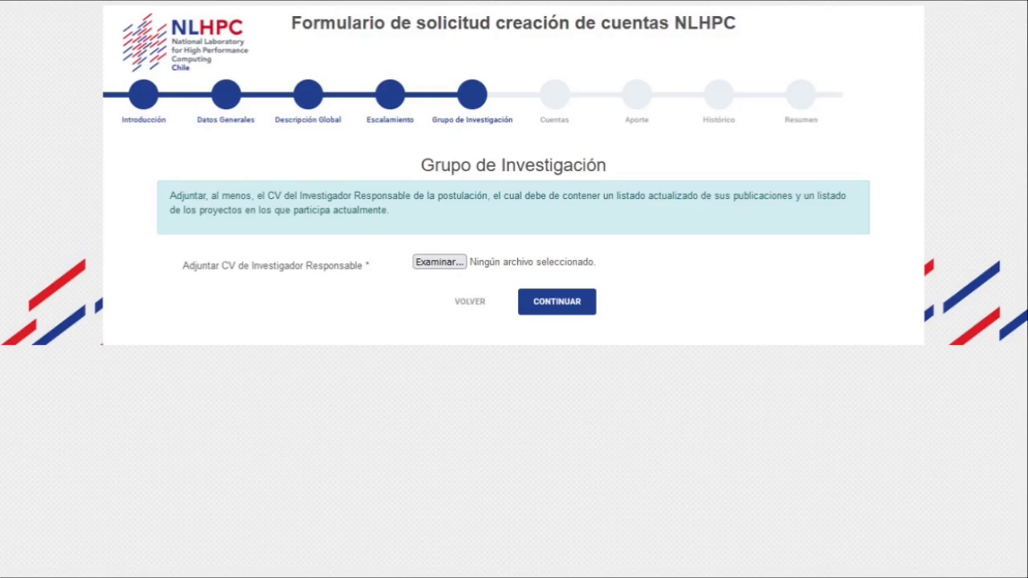
Open the file picker for the responsible researcher's CV
{"action": "left_click", "coordinate": [428, 263]}
Attach cv_2021.pdf as the CV, continue to Cuentas, and select the first account's RUT field
{"action": "left_click", "coordinate": [329, 143]}
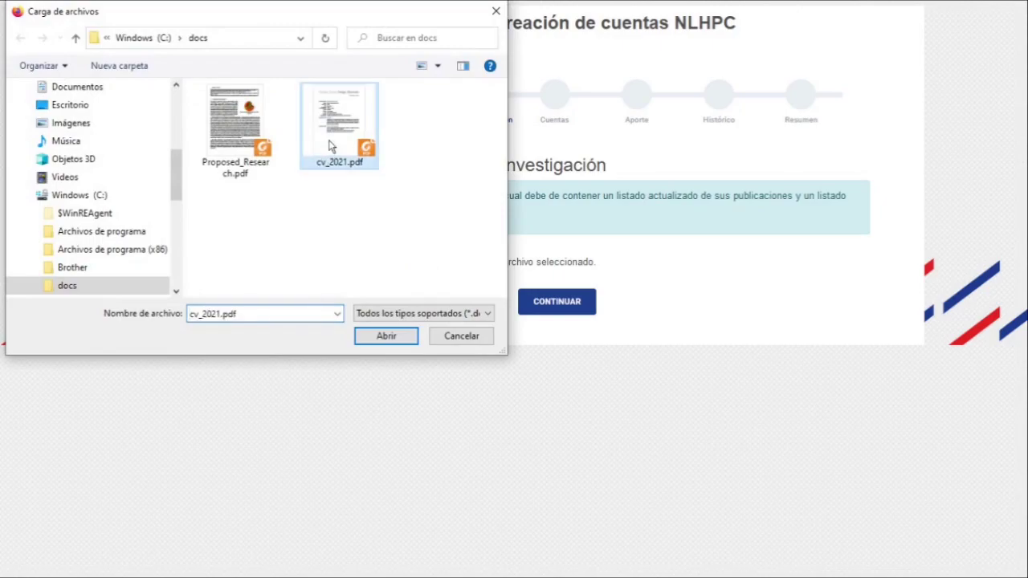
{"action": "left_click", "coordinate": [377, 336]}
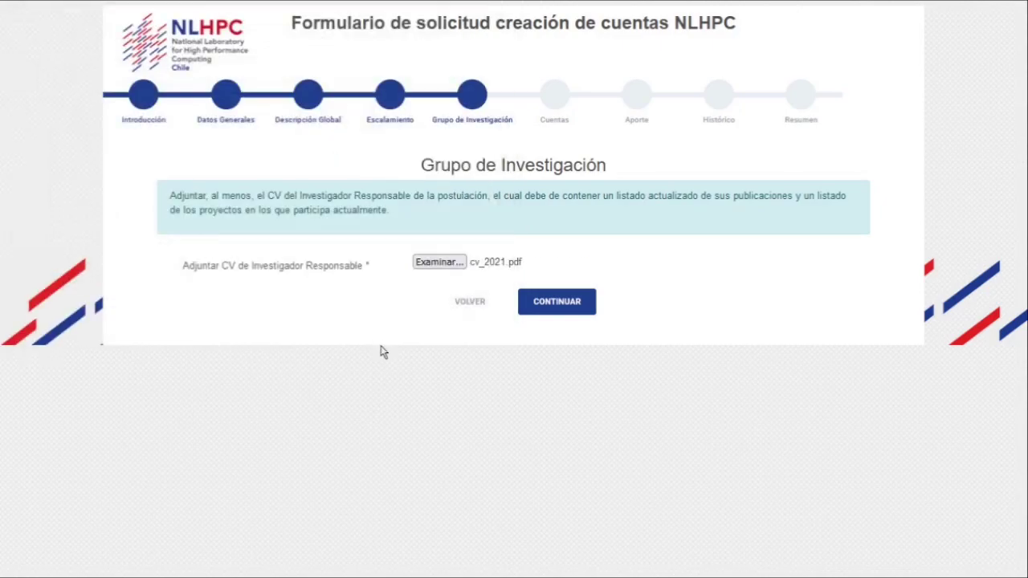
{"action": "left_click", "coordinate": [555, 306]}
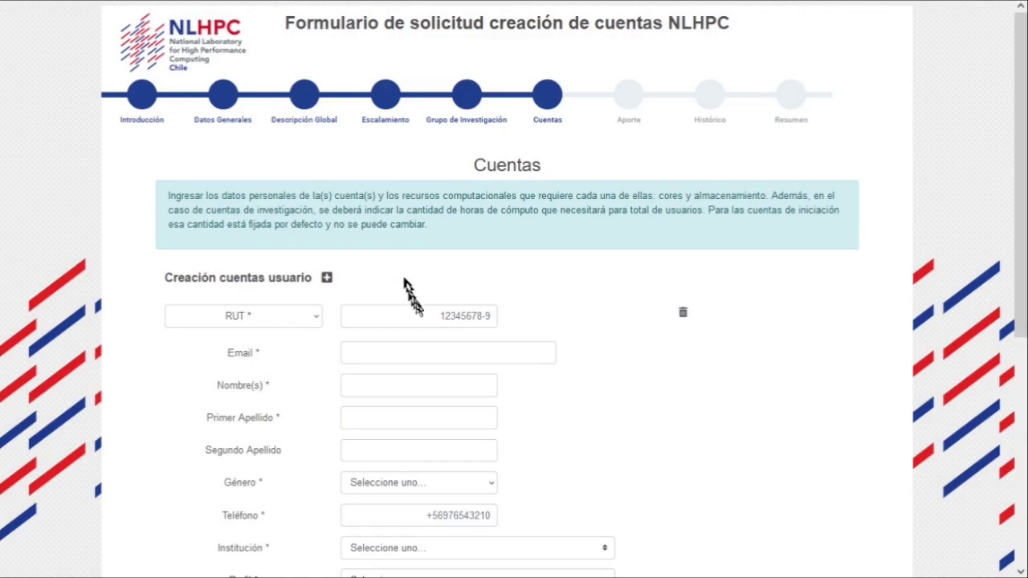
{"action": "left_click", "coordinate": [418, 311]}
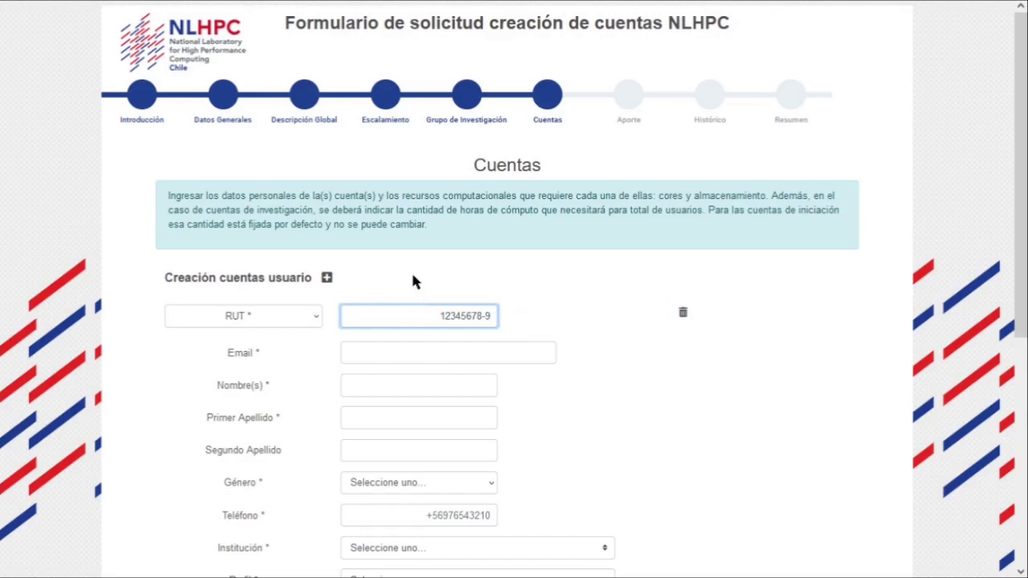
Replace the existing RUT number with the new user's RUT
{"action": "left_click", "coordinate": [271, 317]}
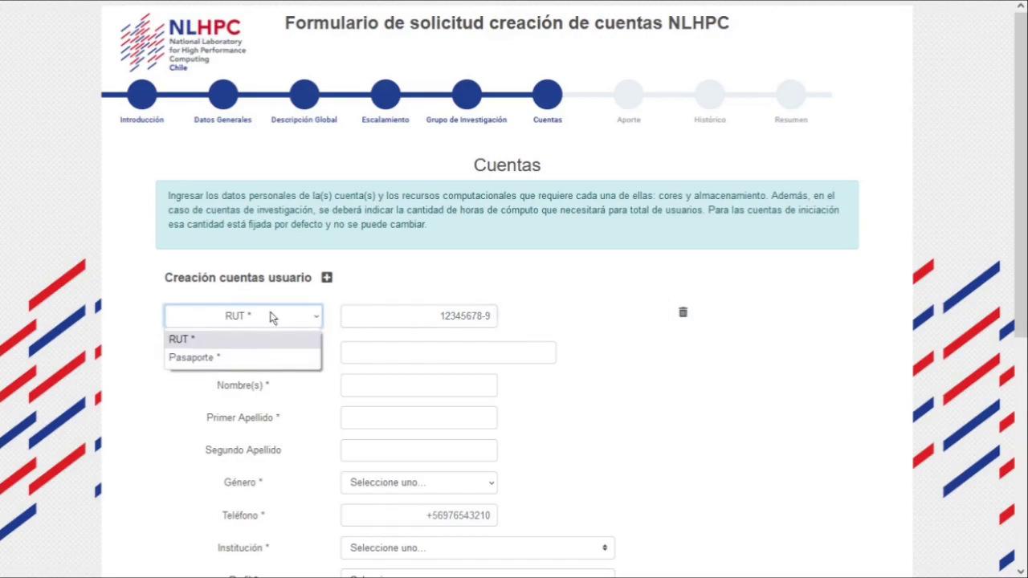
{"action": "triple_click", "coordinate": [458, 315]}
{"action": "key", "text": "Tab"}
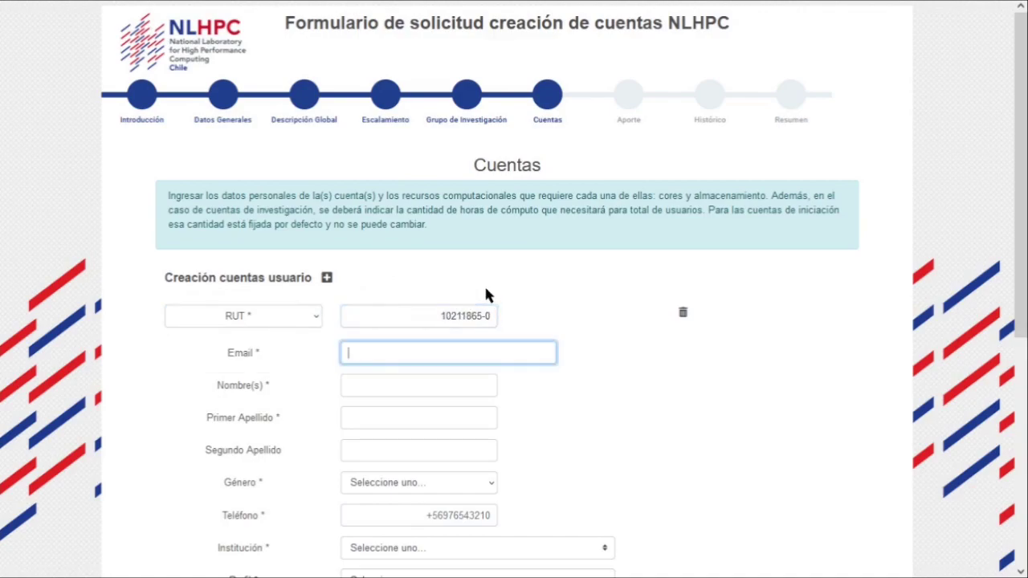
Enter the user's e-mail, first name and first surname, and set gender to Masculino
{"action": "key", "text": "Tab"}
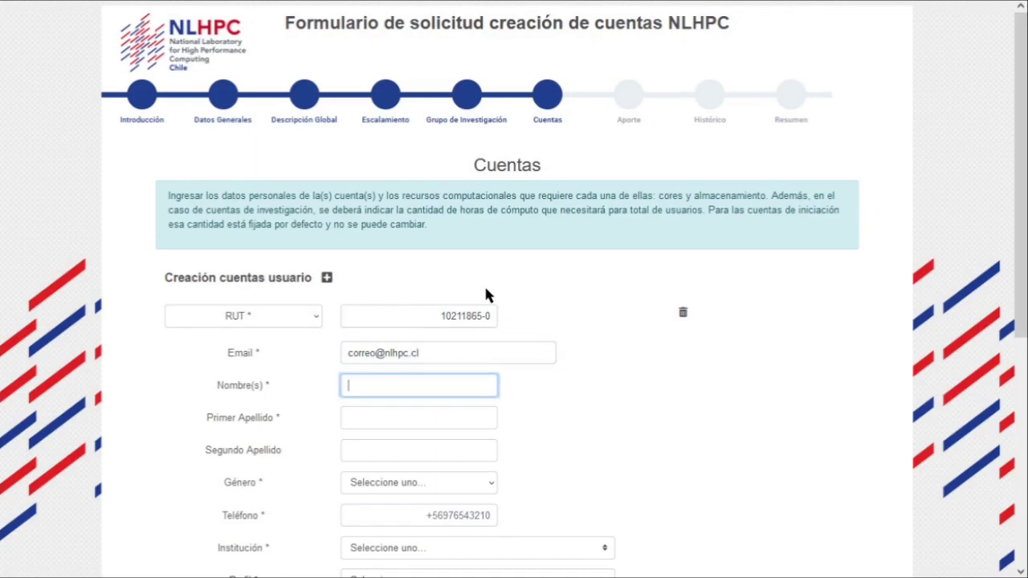
{"action": "type", "text": "juan"}
{"action": "key", "text": "Tab"}
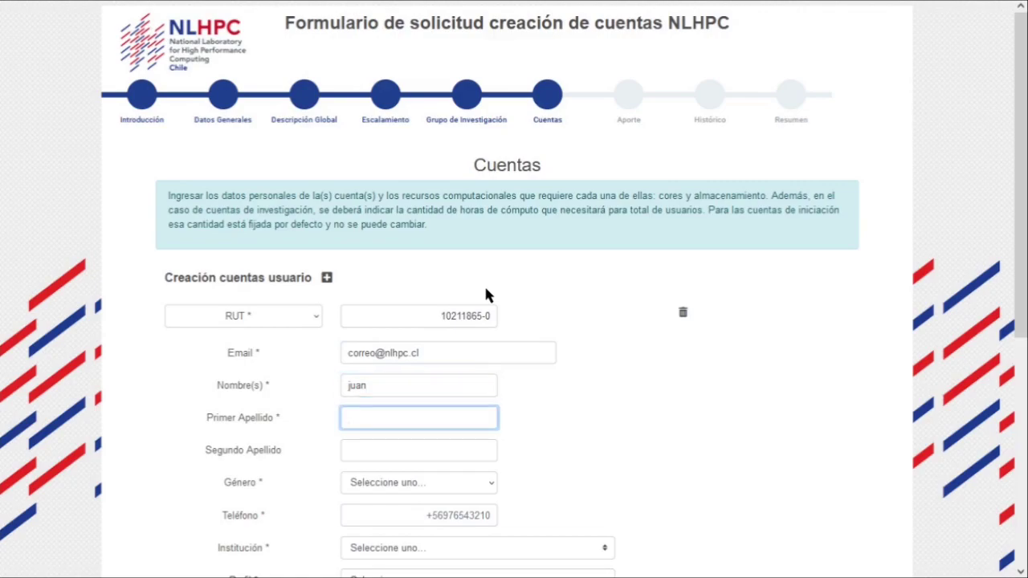
{"action": "type", "text": "perez"}
{"action": "left_click", "coordinate": [368, 483]}
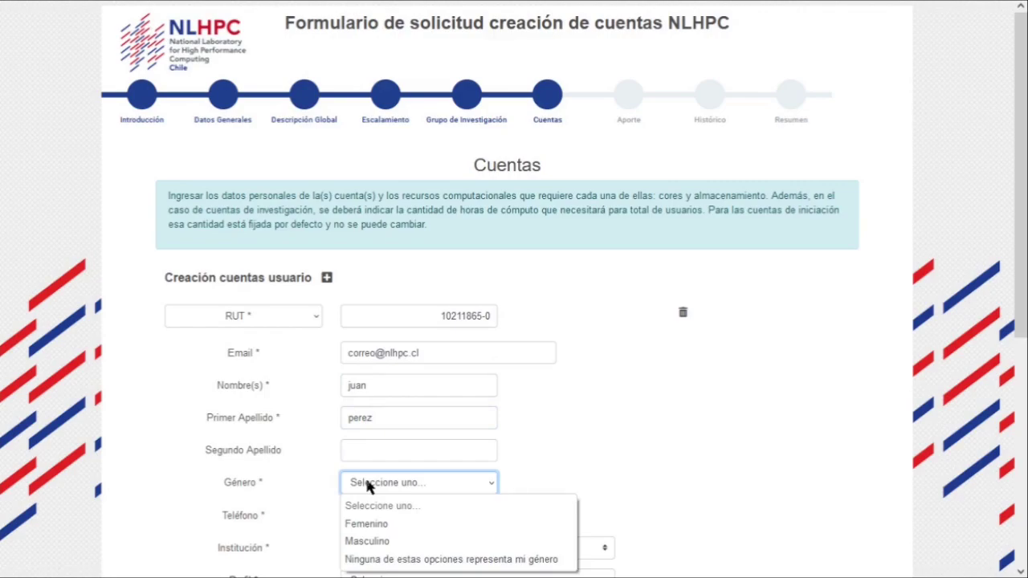
{"action": "left_click", "coordinate": [379, 541]}
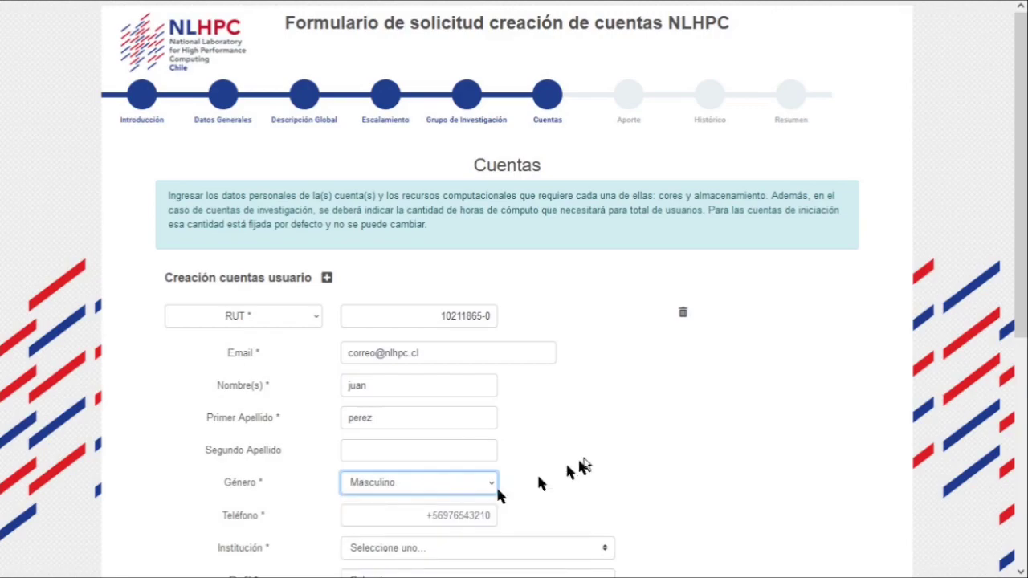
{"action": "scroll", "coordinate": [585, 465], "scroll_direction": "down", "scroll_amount": 1}
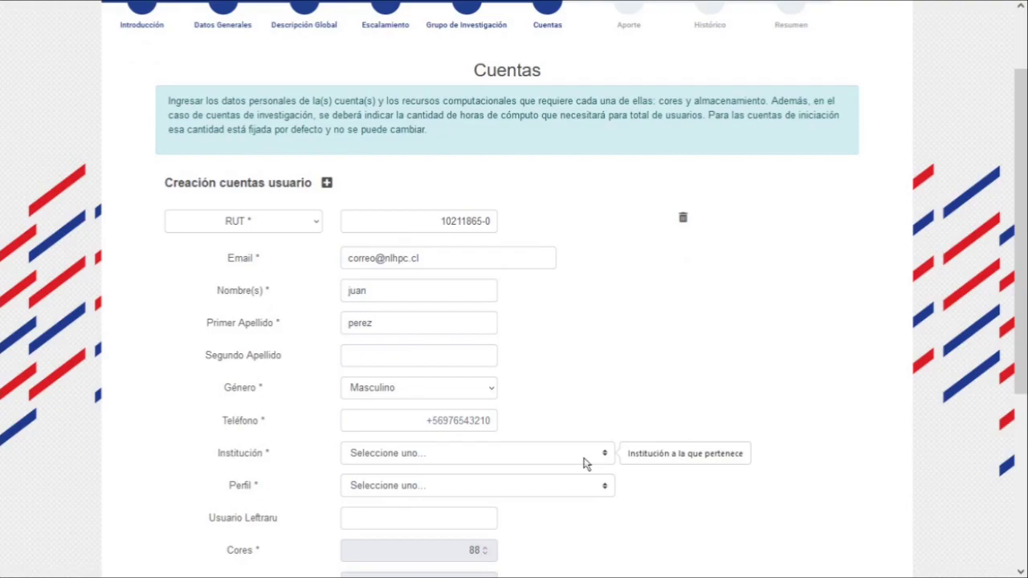
Replace the old phone number with the user's new phone number
{"action": "left_click", "coordinate": [442, 424]}
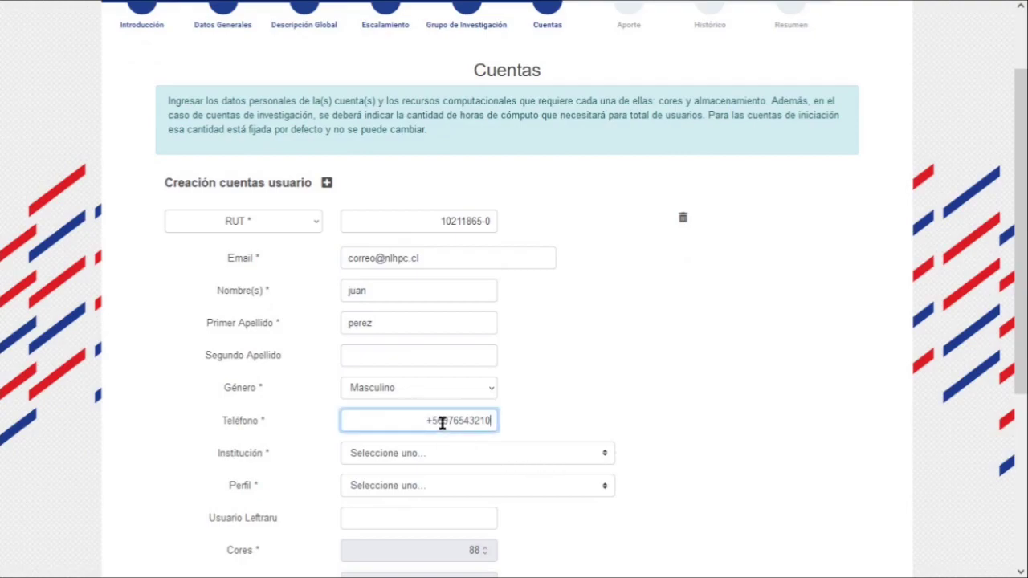
{"action": "key", "text": "ctrl+a"}
{"action": "key", "text": "BackSpace"}
{"action": "type", "text": "56912345678"}
Set the institution to Northwestern University, after briefly picking Otra
{"action": "left_click", "coordinate": [453, 462]}
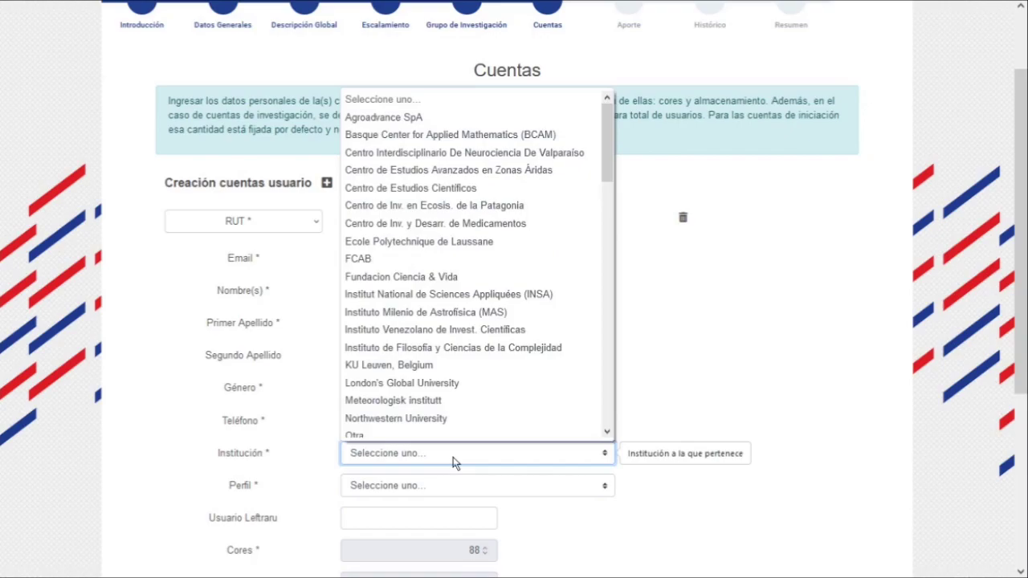
{"action": "scroll", "coordinate": [498, 233], "scroll_direction": "down", "scroll_amount": 2}
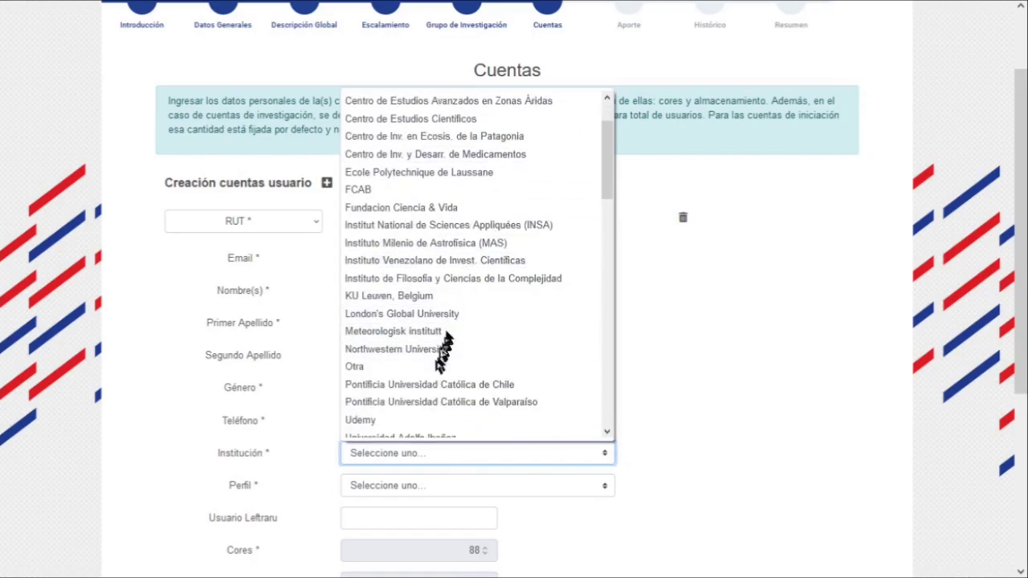
{"action": "scroll", "coordinate": [434, 378], "scroll_direction": "down", "scroll_amount": 10}
{"action": "scroll", "coordinate": [432, 381], "scroll_direction": "down", "scroll_amount": 12}
{"action": "scroll", "coordinate": [432, 381], "scroll_direction": "up", "scroll_amount": 7}
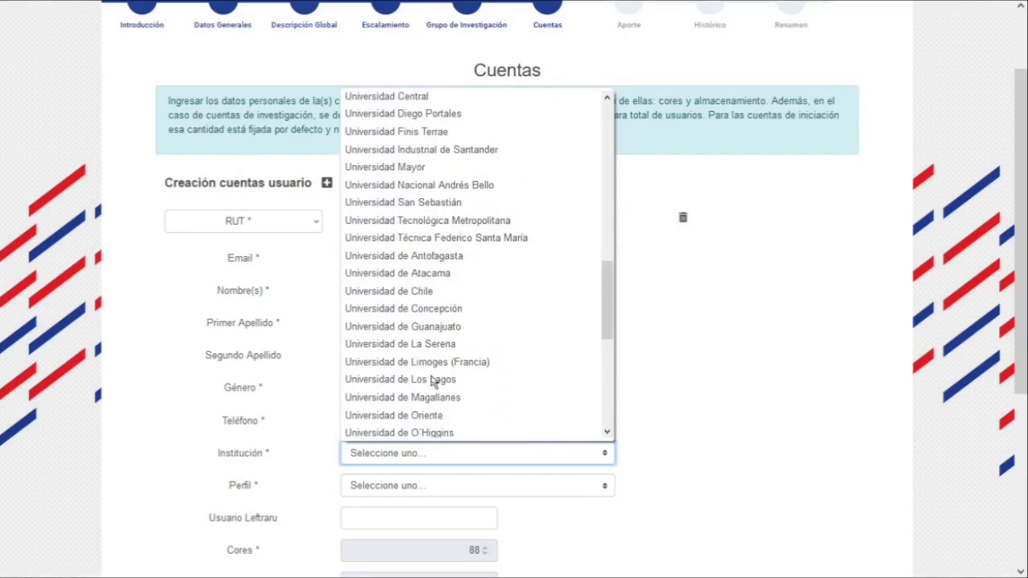
{"action": "scroll", "coordinate": [431, 380], "scroll_direction": "up", "scroll_amount": 10}
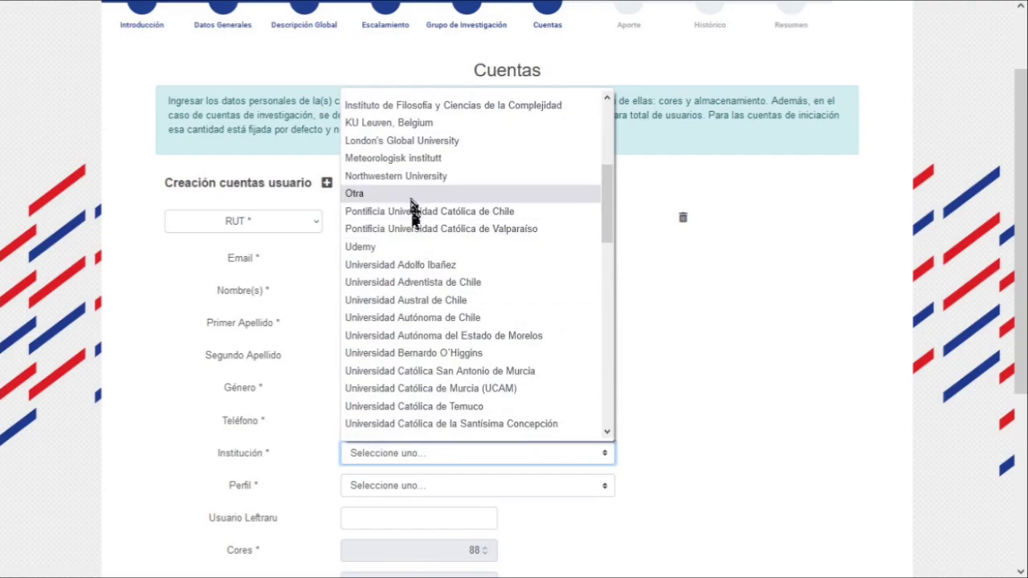
{"action": "left_click", "coordinate": [411, 194]}
{"action": "left_click", "coordinate": [361, 488]}
{"action": "left_click", "coordinate": [381, 455]}
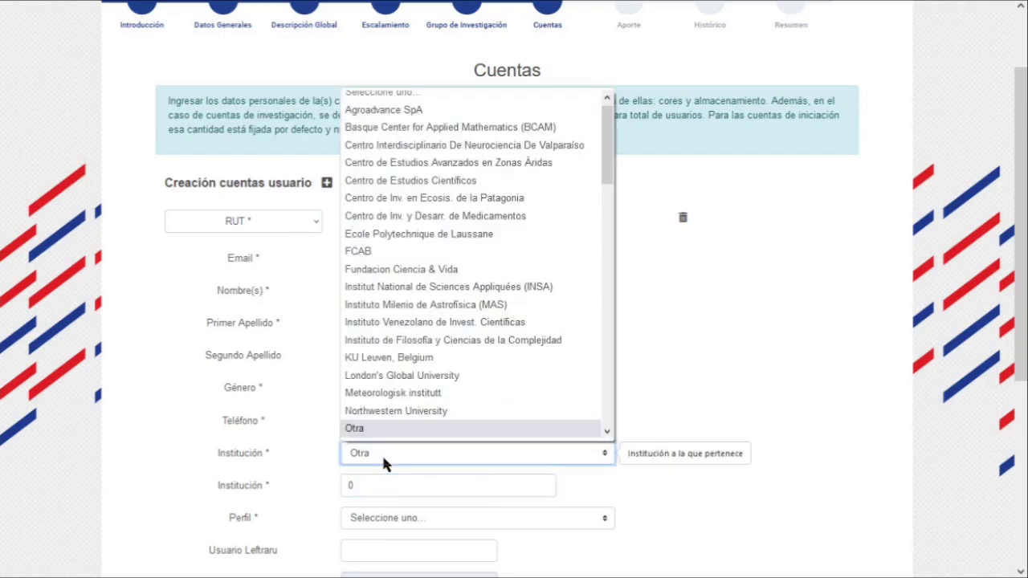
{"action": "left_click", "coordinate": [352, 485]}
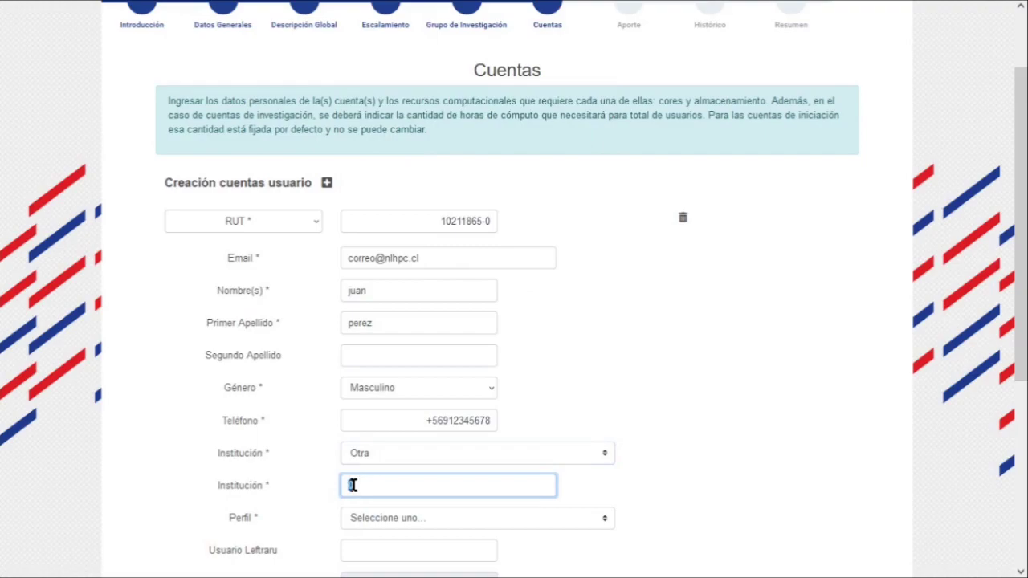
{"action": "left_click", "coordinate": [387, 455]}
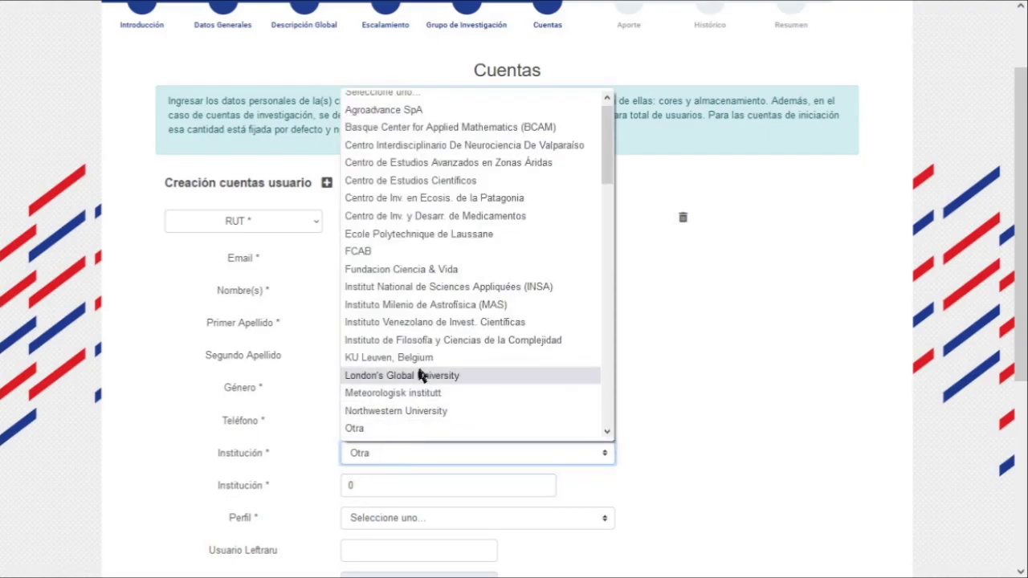
{"action": "left_click", "coordinate": [419, 412]}
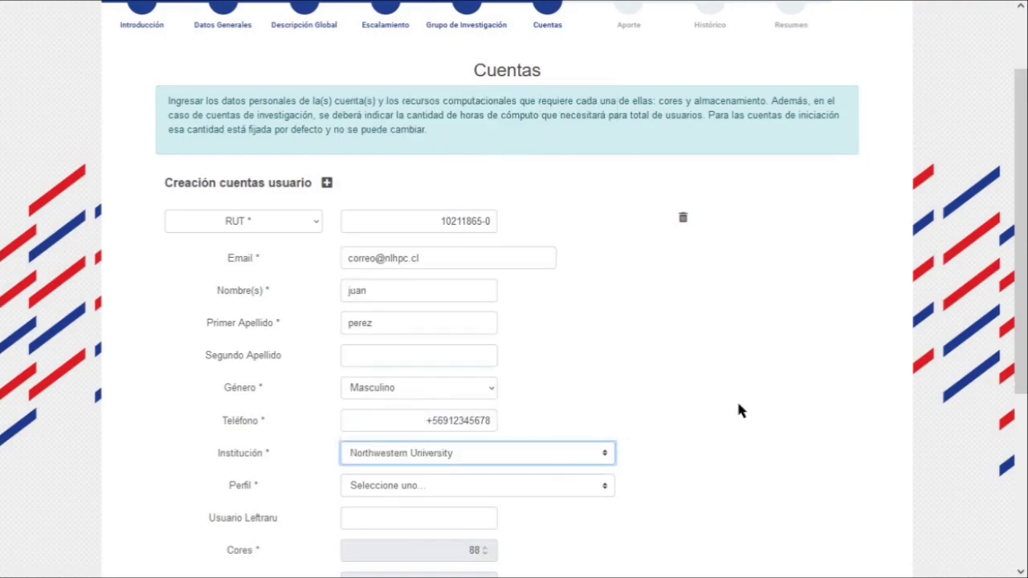
Set the user profile to Ingeniero
{"action": "left_click", "coordinate": [466, 485]}
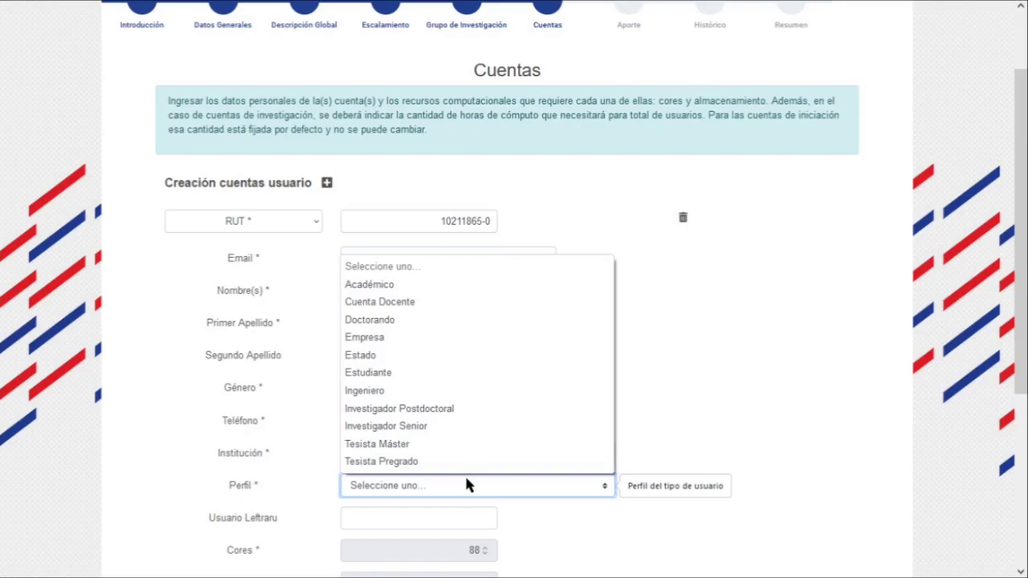
{"action": "left_click", "coordinate": [454, 390]}
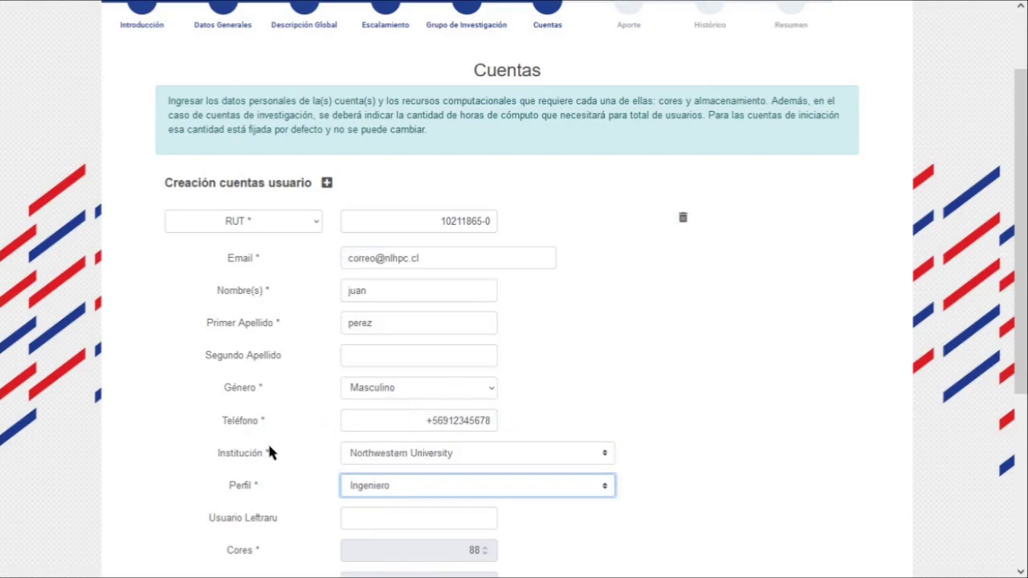
{"action": "left_click", "coordinate": [220, 453]}
{"action": "scroll", "coordinate": [219, 458], "scroll_direction": "down", "scroll_amount": 1}
{"action": "scroll", "coordinate": [217, 459], "scroll_direction": "down", "scroll_amount": 2}
Review the Usuario Leftraru and Cores fields, leaving the Cores value unchanged
{"action": "left_click", "coordinate": [361, 394]}
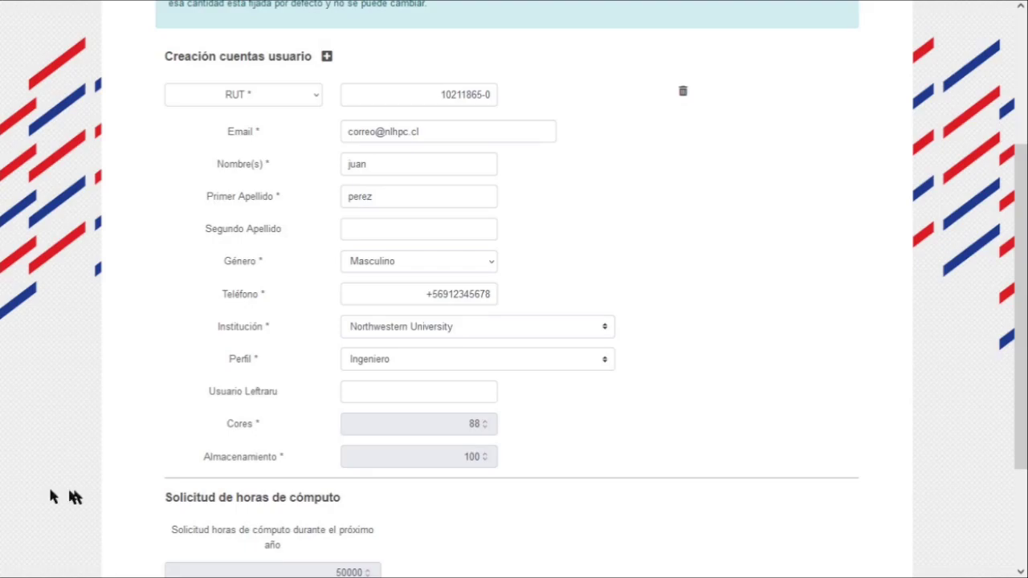
{"action": "key", "text": "Tab"}
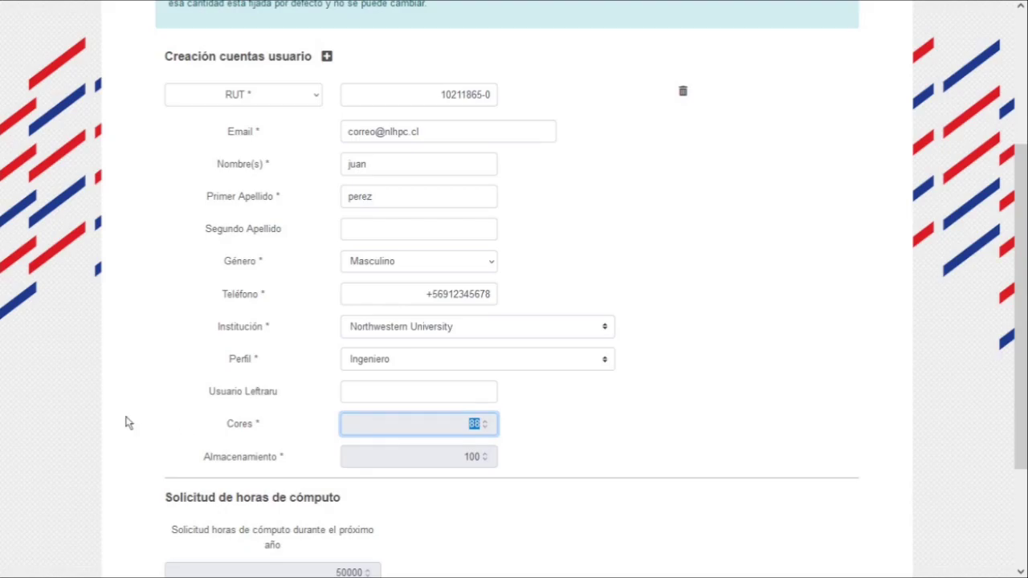
{"action": "scroll", "coordinate": [127, 422], "scroll_direction": "down", "scroll_amount": 1}
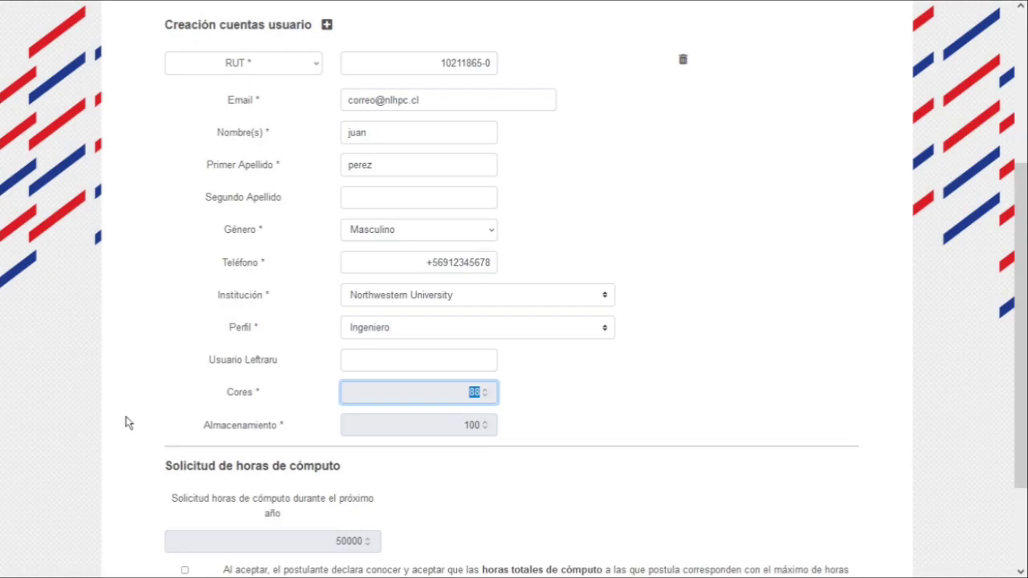
{"action": "left_click", "coordinate": [121, 420]}
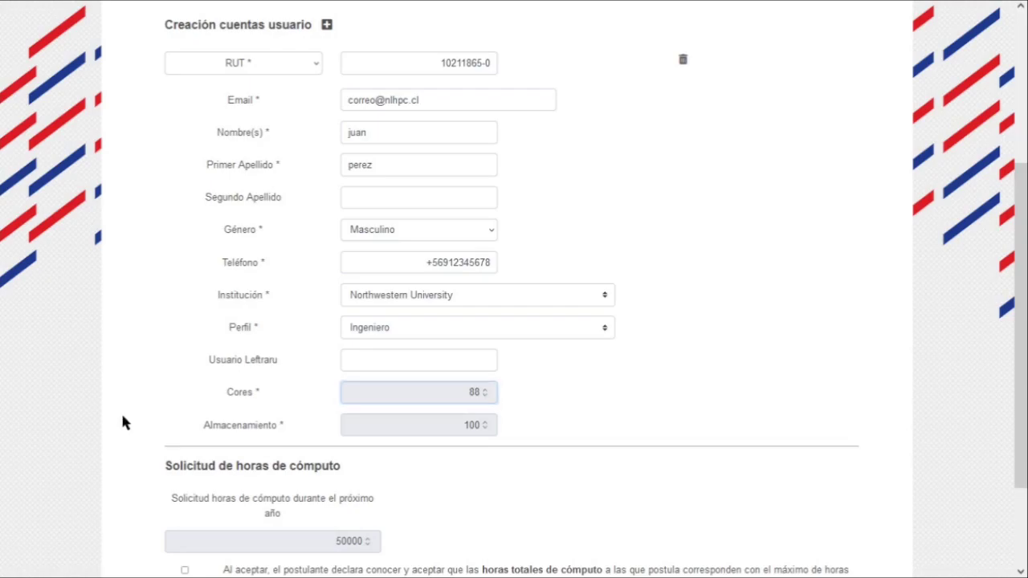
Accept the 50000 compute-hours terms and continue to the Aporte step
{"action": "scroll", "coordinate": [121, 420], "scroll_direction": "down", "scroll_amount": 1}
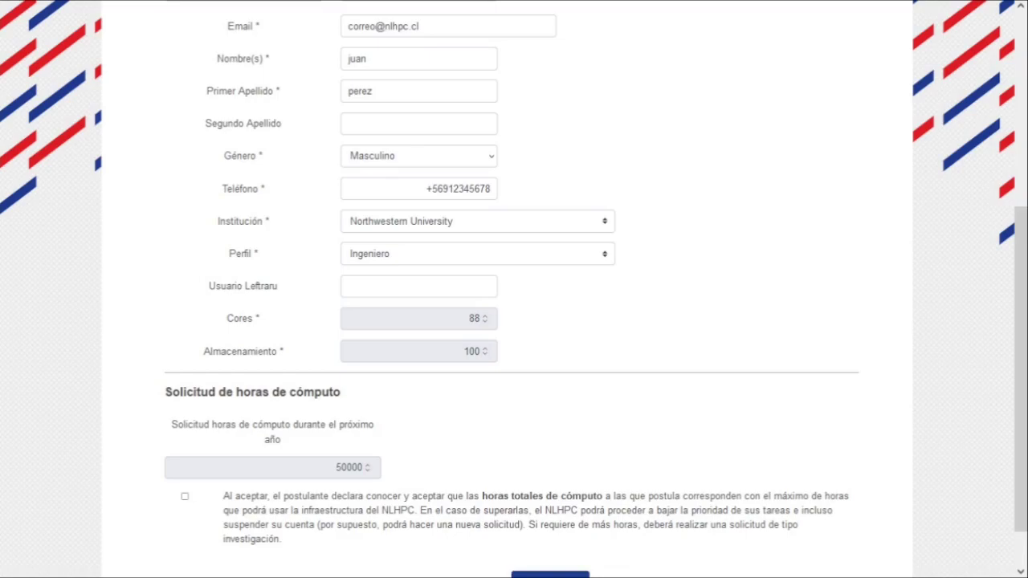
{"action": "scroll", "coordinate": [112, 490], "scroll_direction": "down", "scroll_amount": 1}
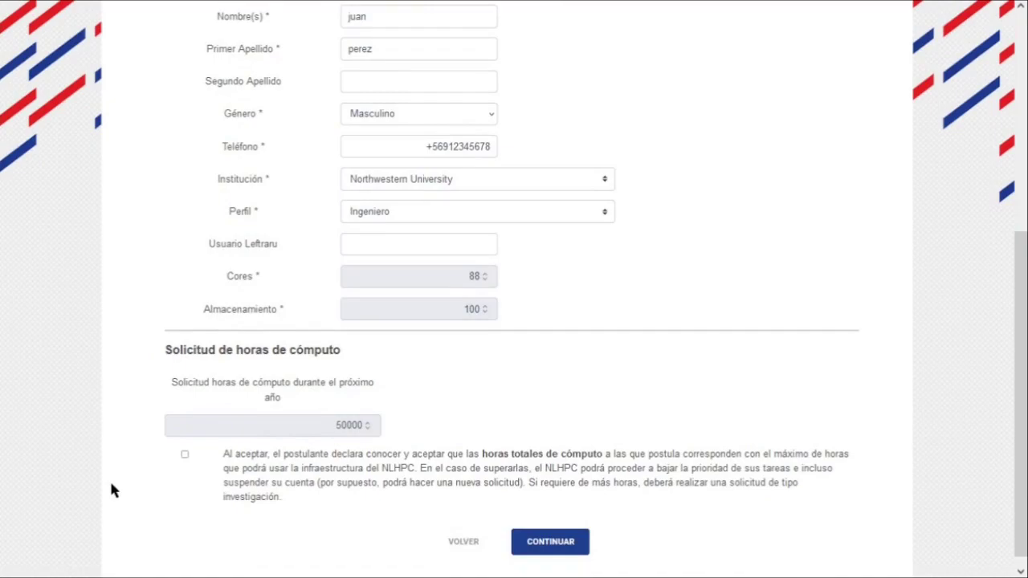
{"action": "left_click", "coordinate": [185, 455]}
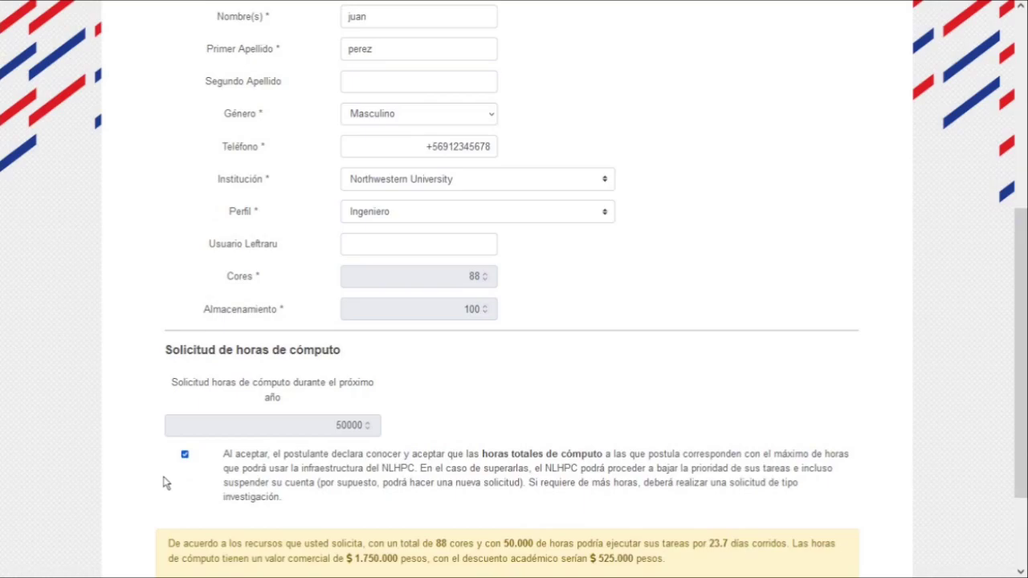
{"action": "scroll", "coordinate": [167, 482], "scroll_direction": "down", "scroll_amount": 3}
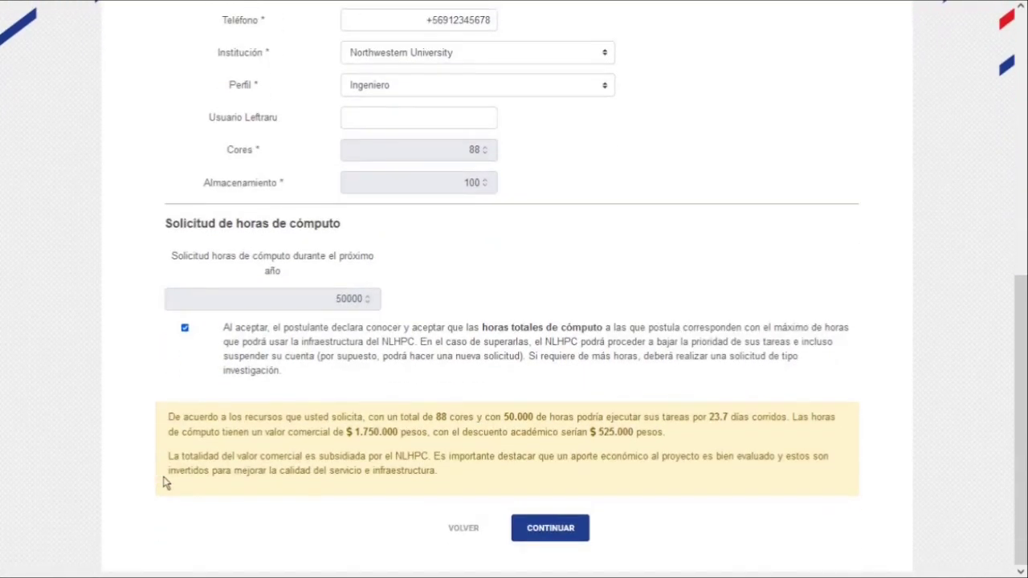
{"action": "left_click", "coordinate": [553, 530]}
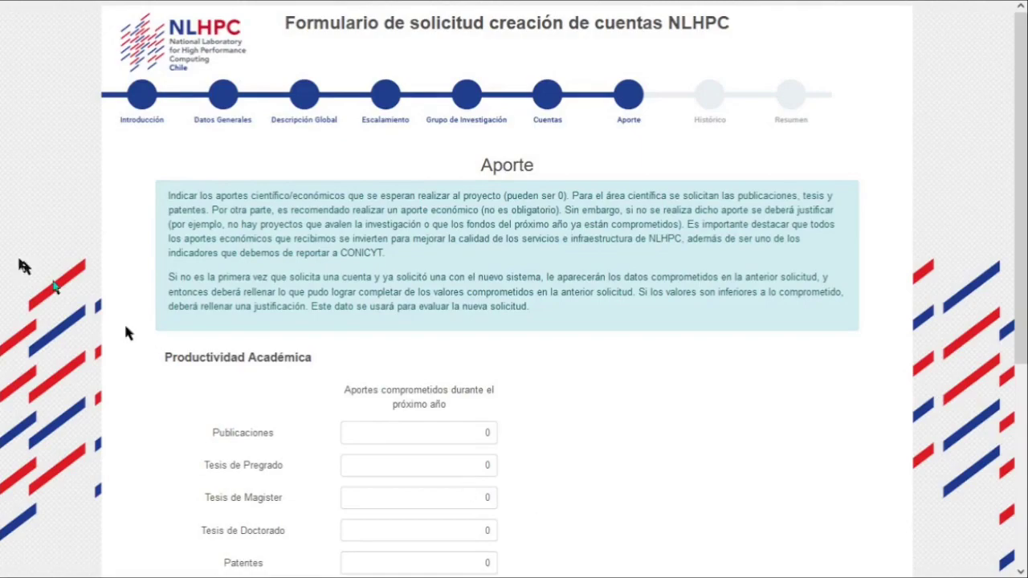